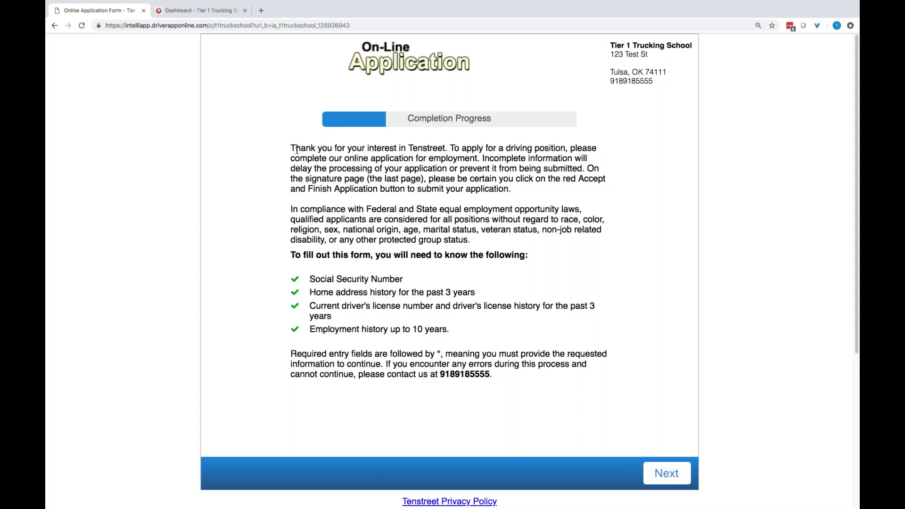
Highlight the opening instructions paragraph and advance to the Requirements page
drag(292, 147, 539, 191)
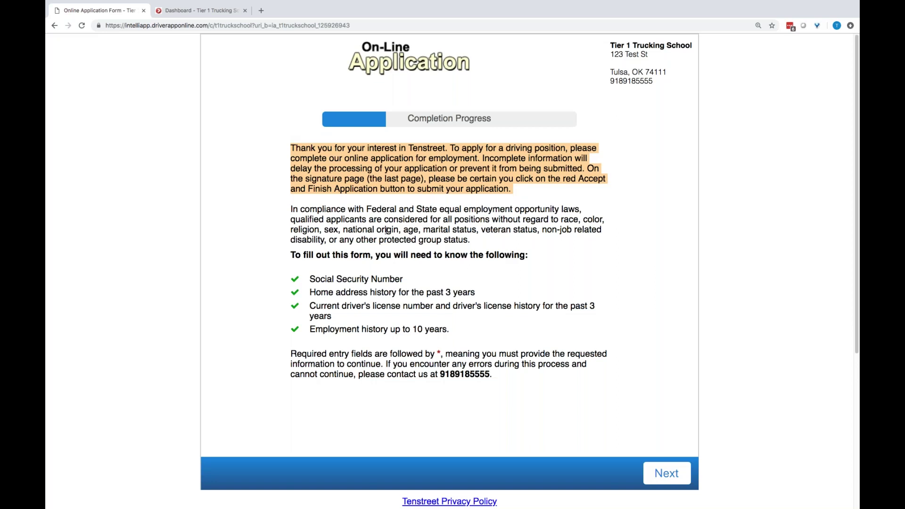
click(667, 473)
scroll(646, 261, down, 1)
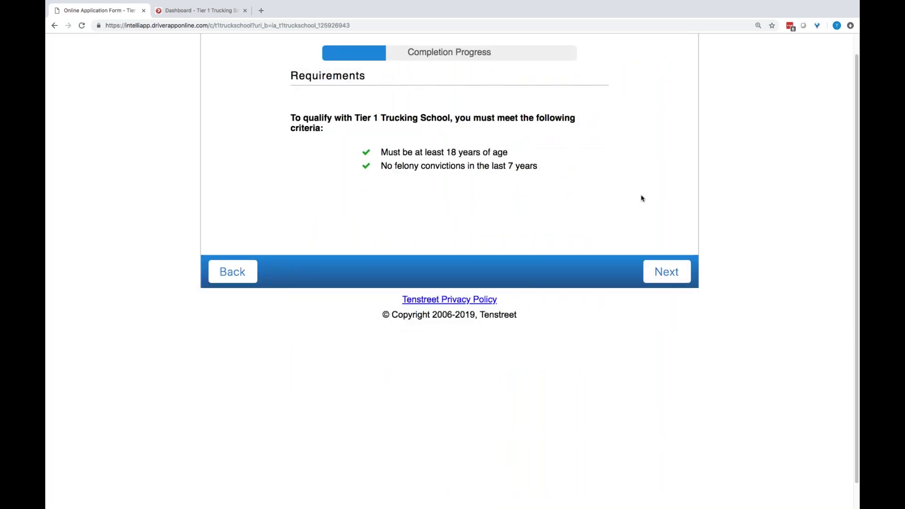
On the Personal Information form, enter the applicant's first name, last name and social security number
click(657, 263)
click(345, 132)
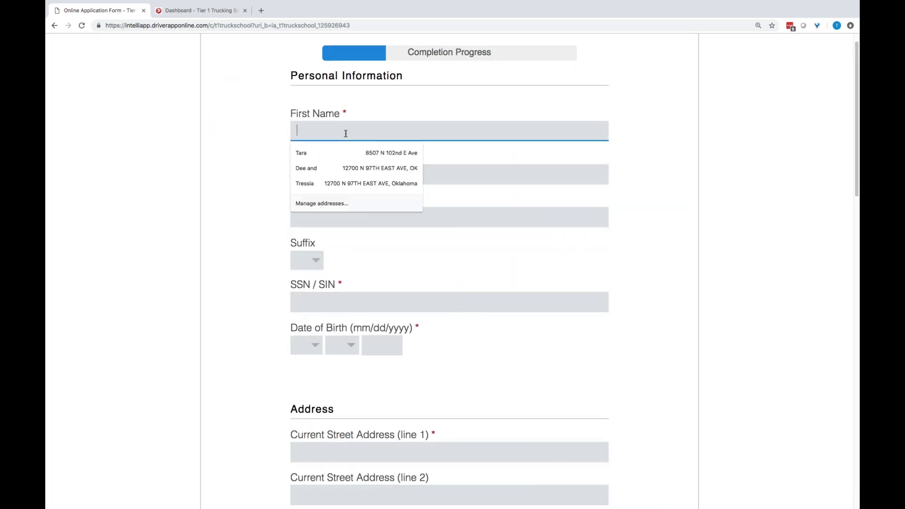
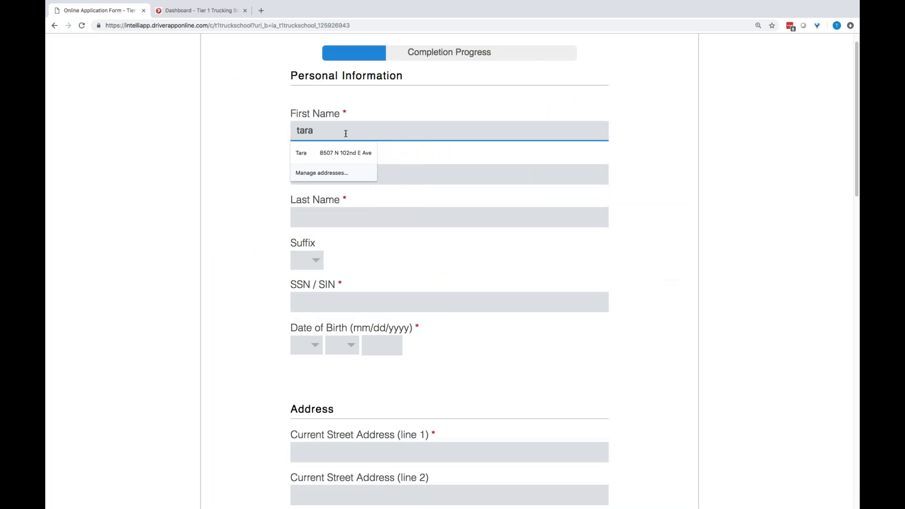
click(335, 220)
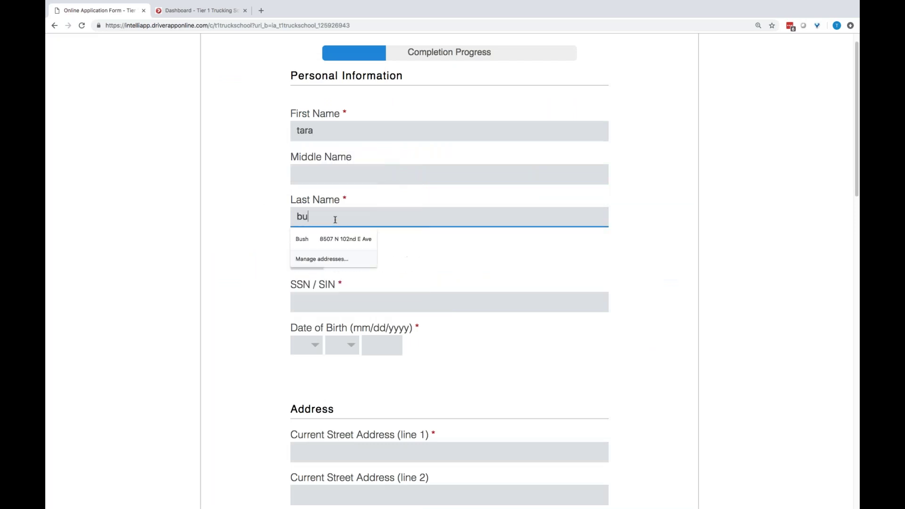
click(314, 303)
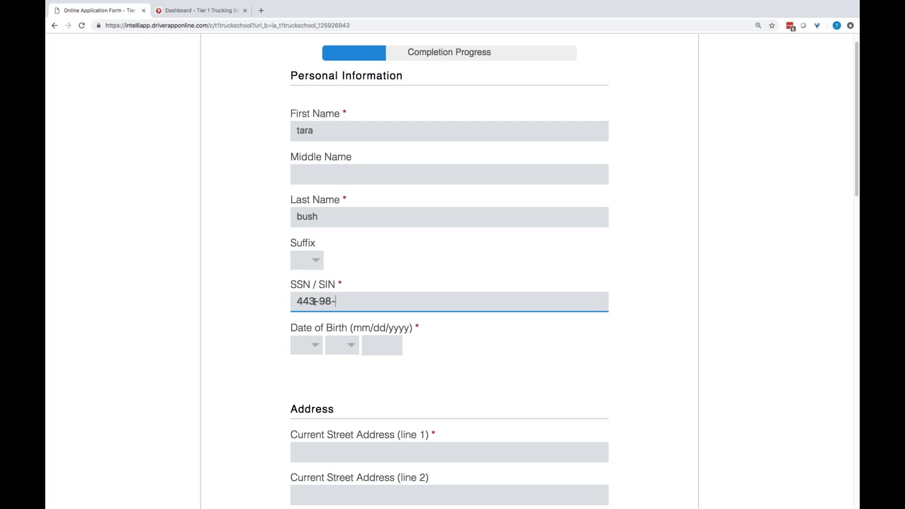
Set the date of birth to 01/01/1989
click(312, 353)
click(305, 366)
click(341, 352)
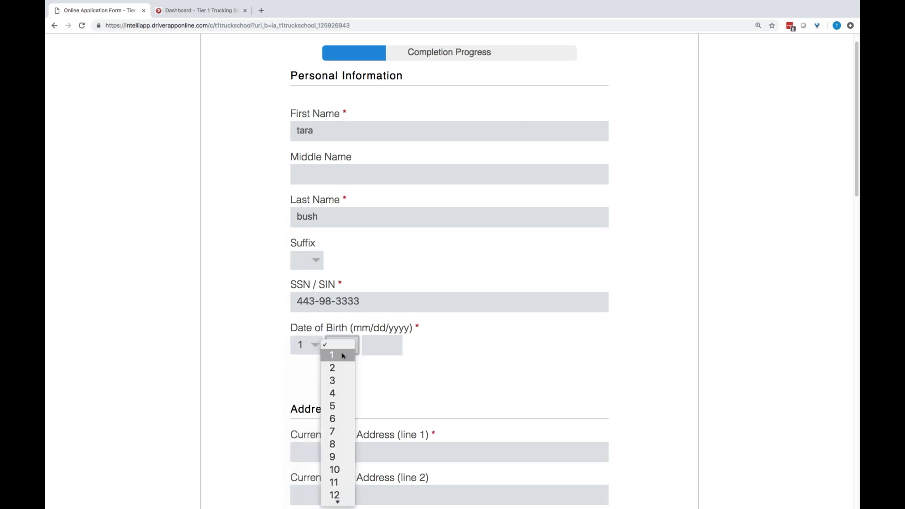
click(341, 353)
key(1)
click(390, 345)
text(1989)
click(647, 369)
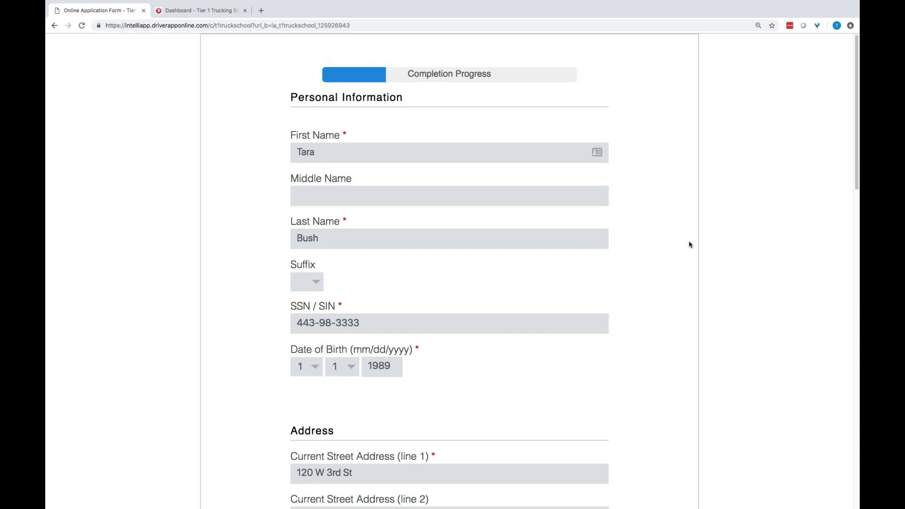
Accept the saved-data auto-fill, answer Yes to 3+ years at the residence, and continue
scroll(681, 323, down, 3)
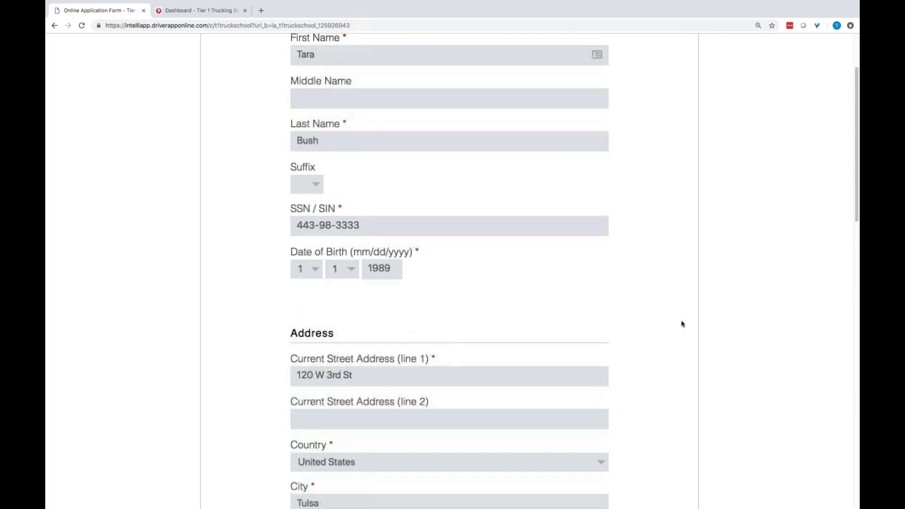
scroll(682, 324, down, 7)
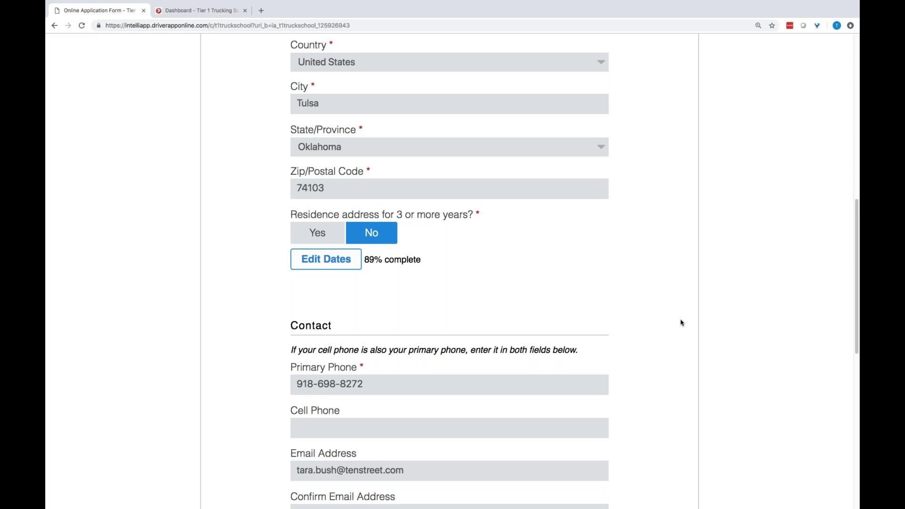
click(324, 234)
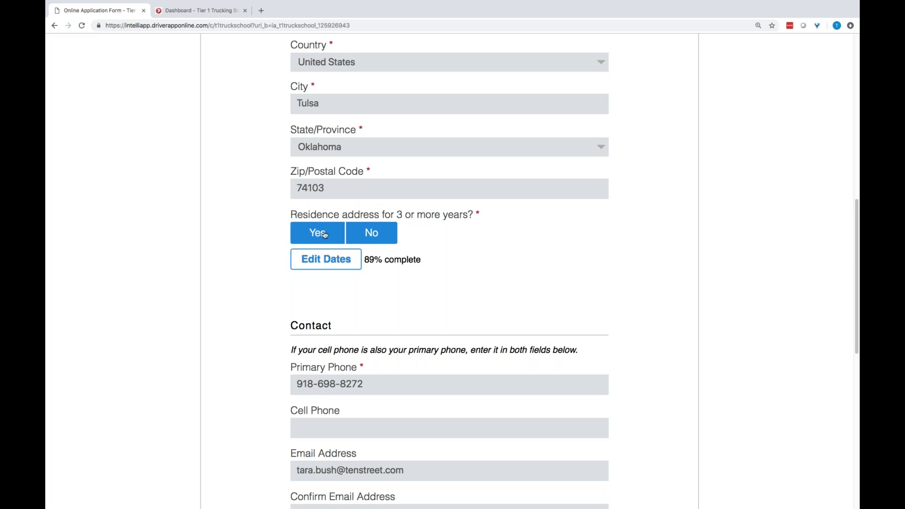
scroll(661, 352, down, 5)
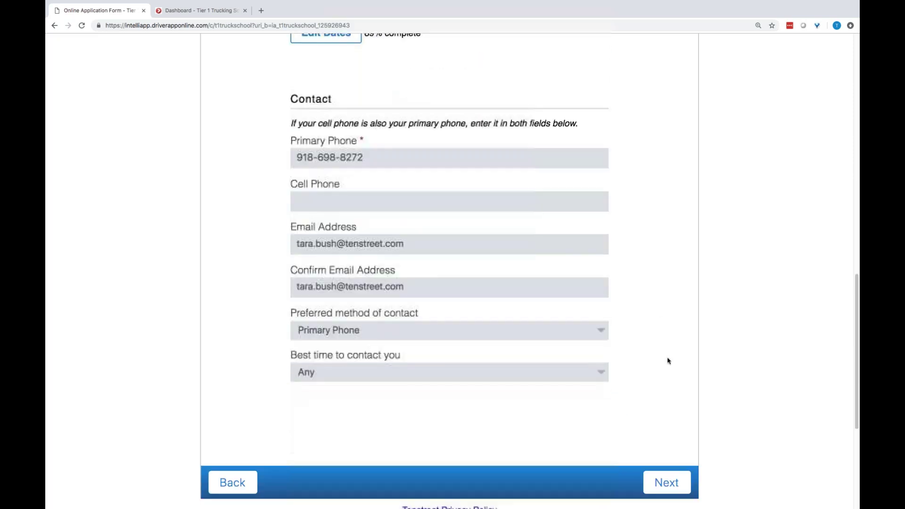
click(681, 480)
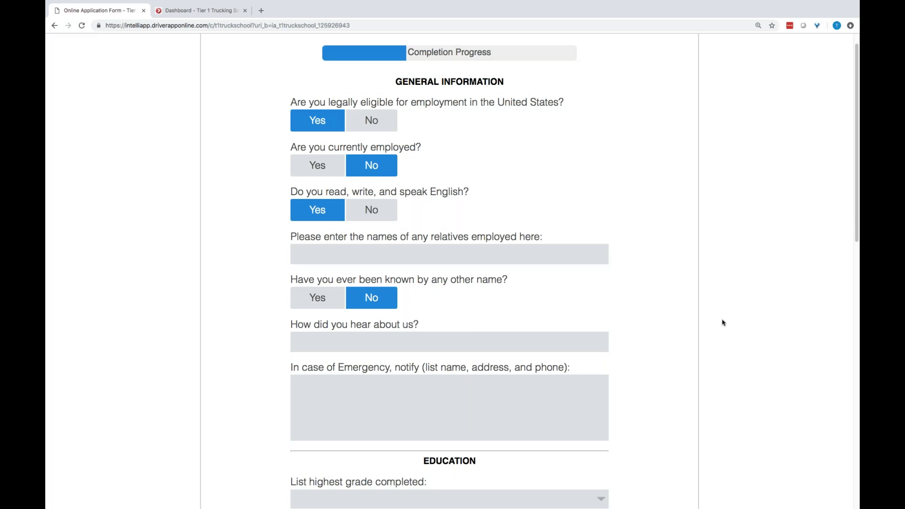
Accept the prefilled general information and existing license entry, moving on to Employment History
scroll(672, 317, down, 1)
scroll(673, 318, down, 10)
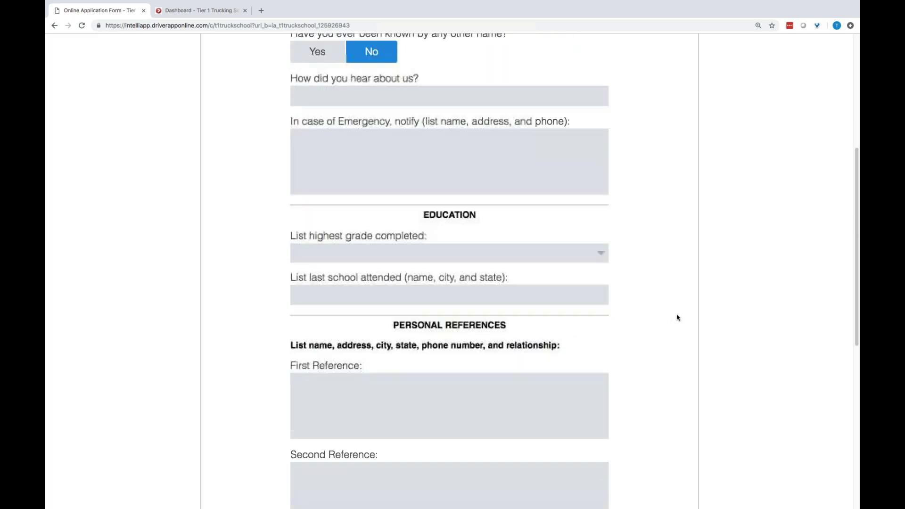
click(672, 454)
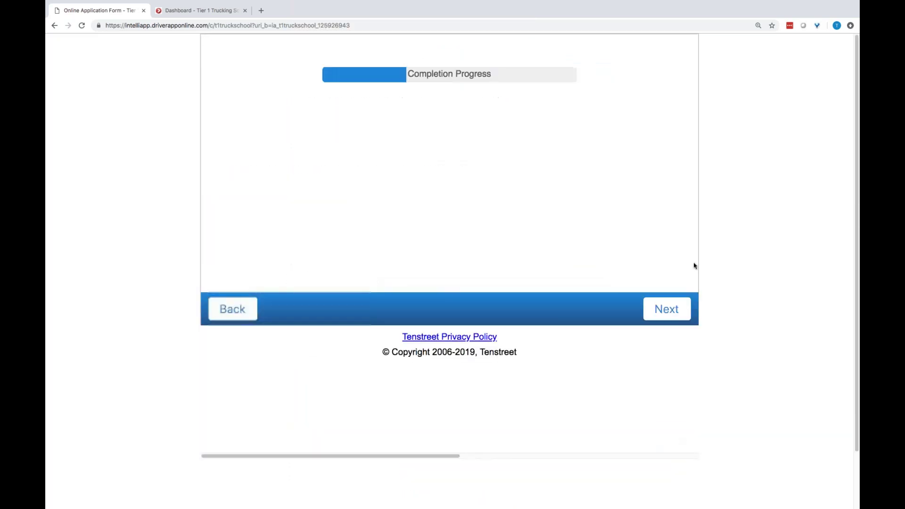
scroll(728, 243, up, 1)
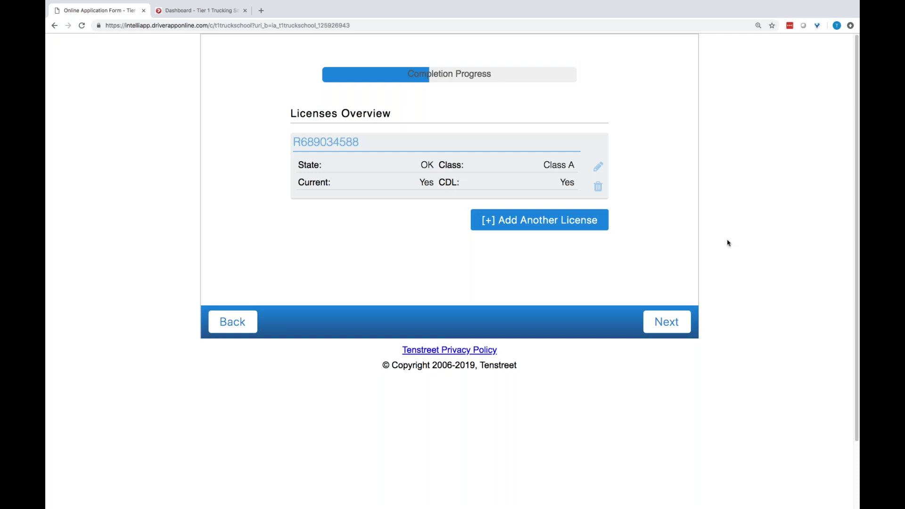
click(667, 329)
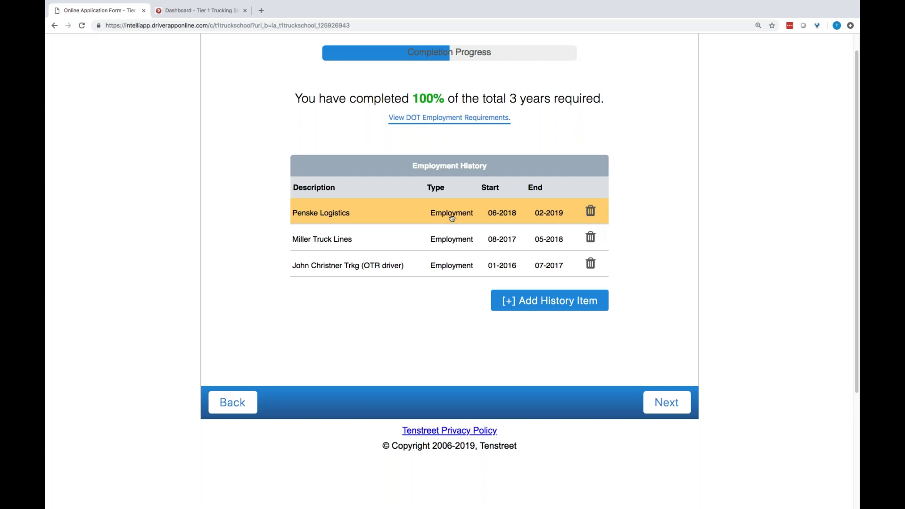
Start a new employment history record with company Penske Logistics
click(540, 304)
scroll(664, 286, down, 1)
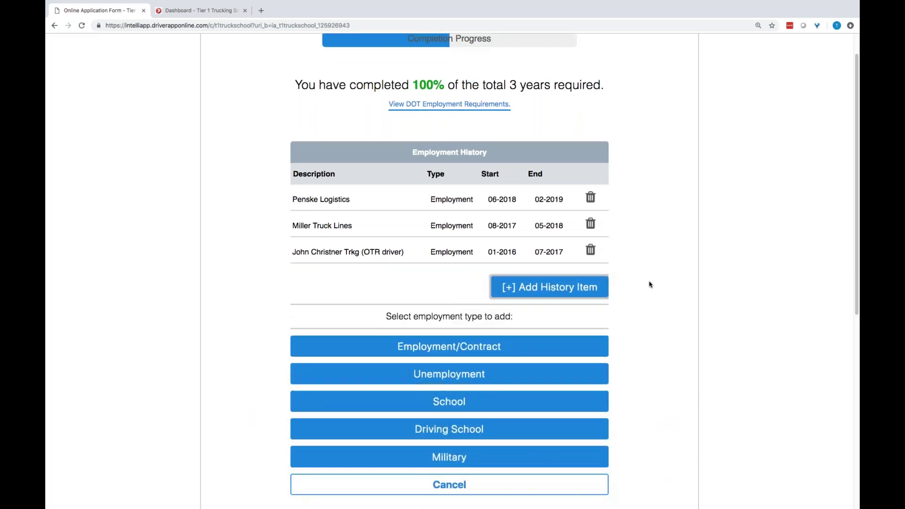
scroll(662, 327, down, 1)
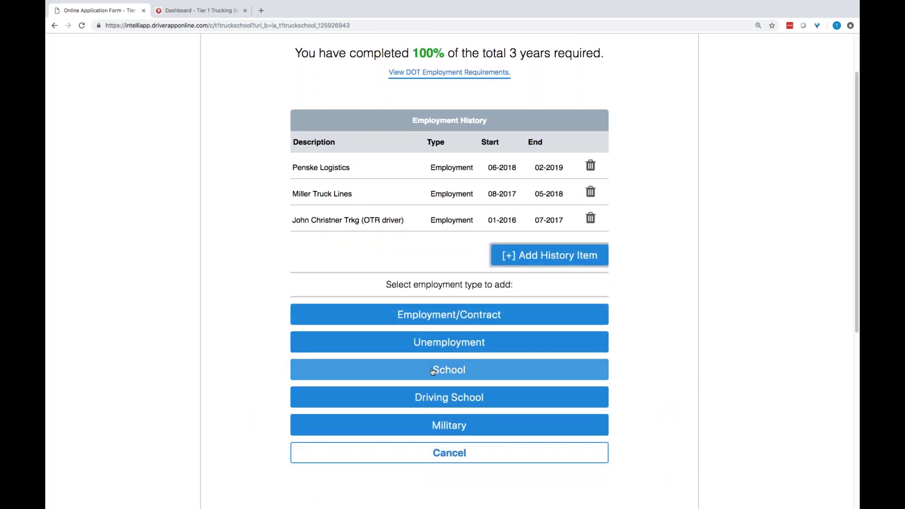
click(448, 315)
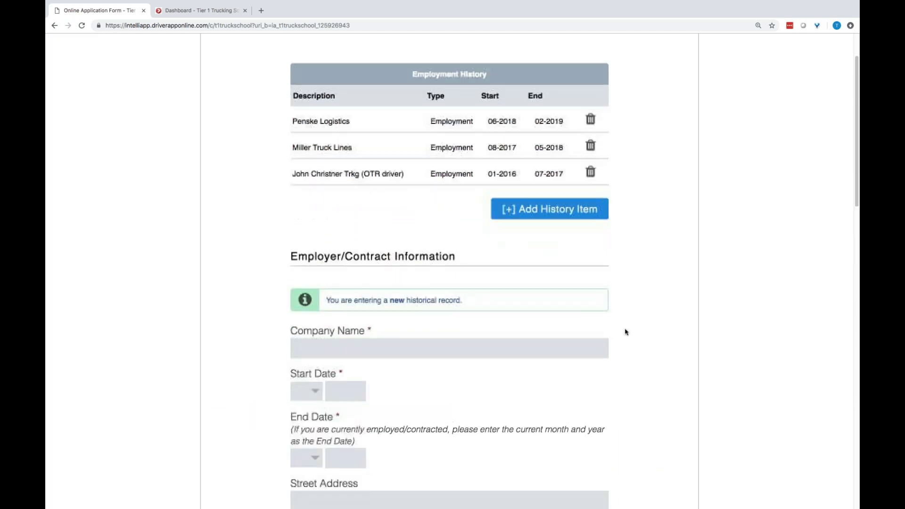
scroll(627, 334, down, 4)
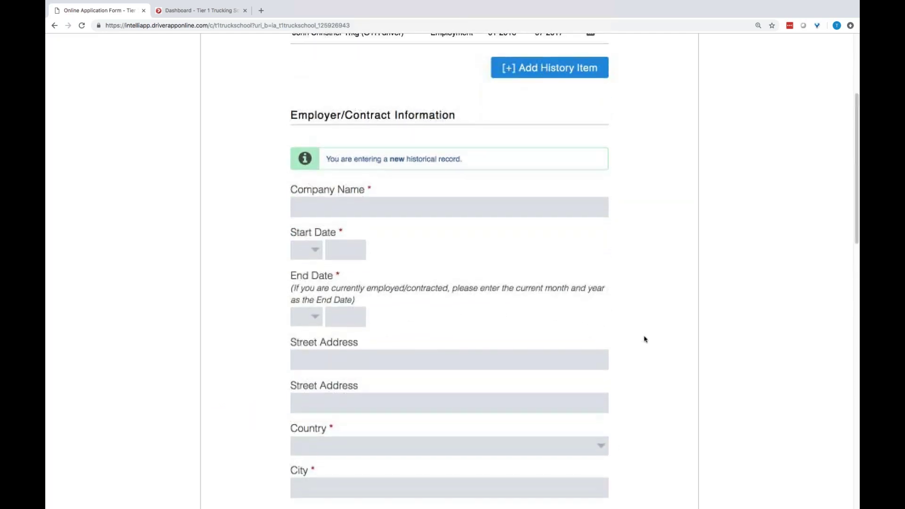
click(336, 206)
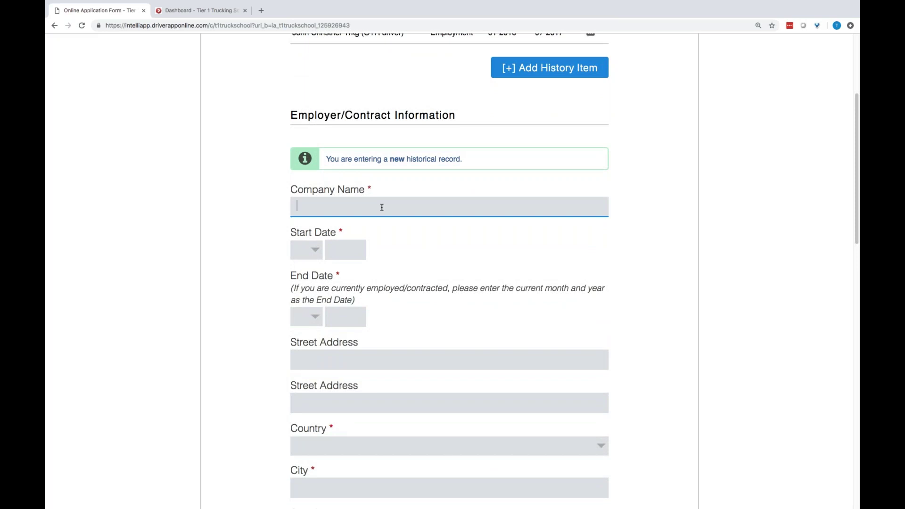
text(Pens)
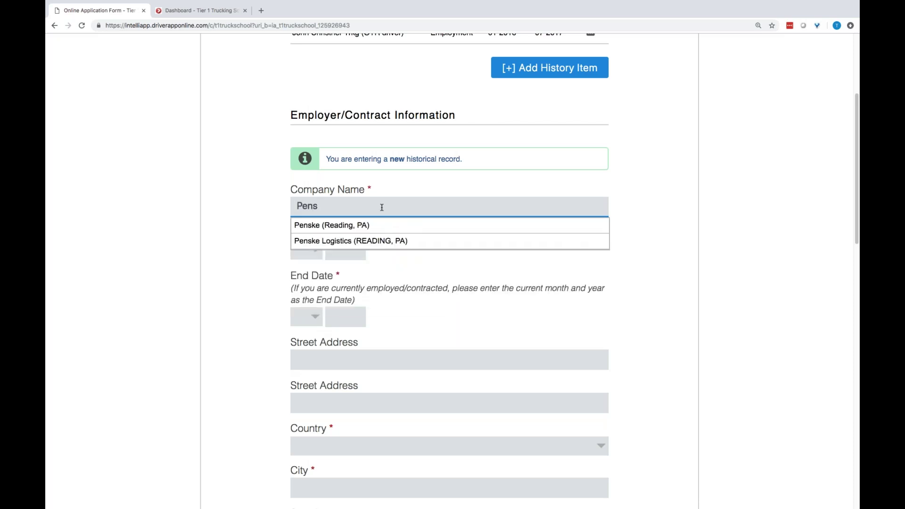
text(k)
click(404, 241)
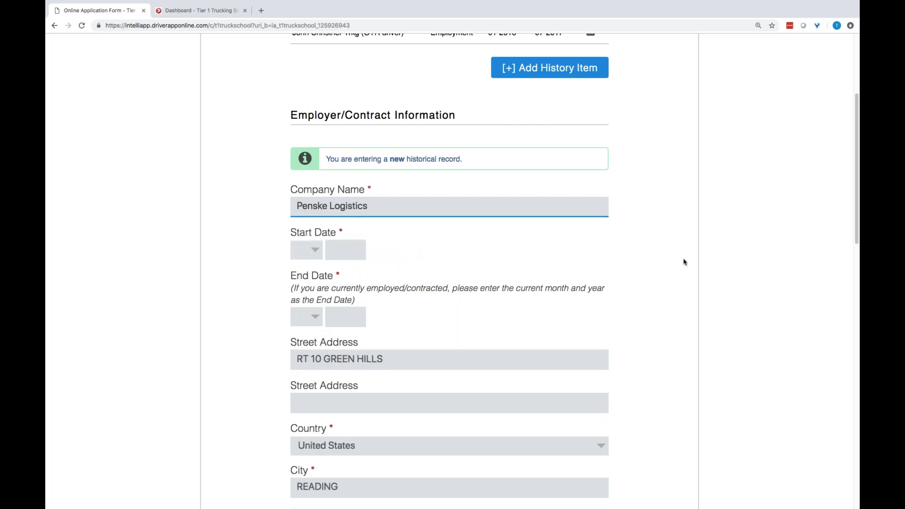
Review the Penske Logistics form, then cancel it without saving
scroll(686, 266, down, 3)
scroll(692, 315, down, 2)
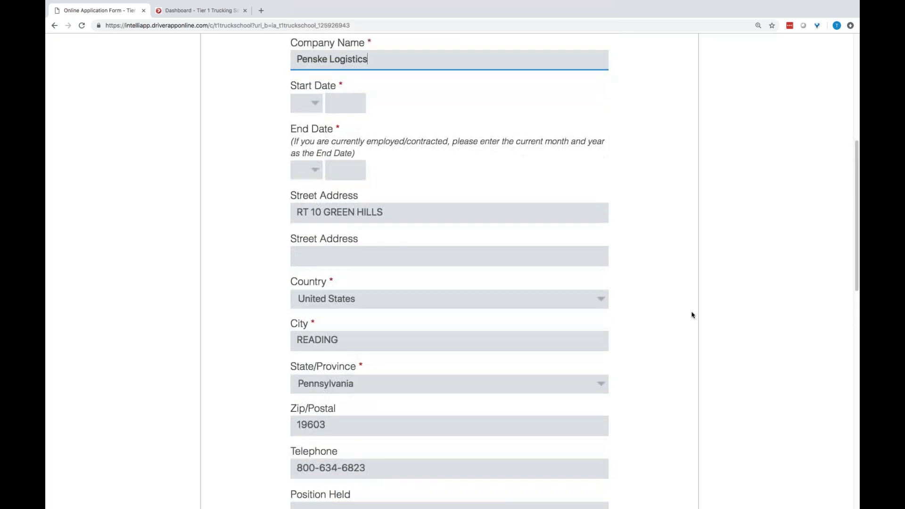
scroll(693, 315, down, 1)
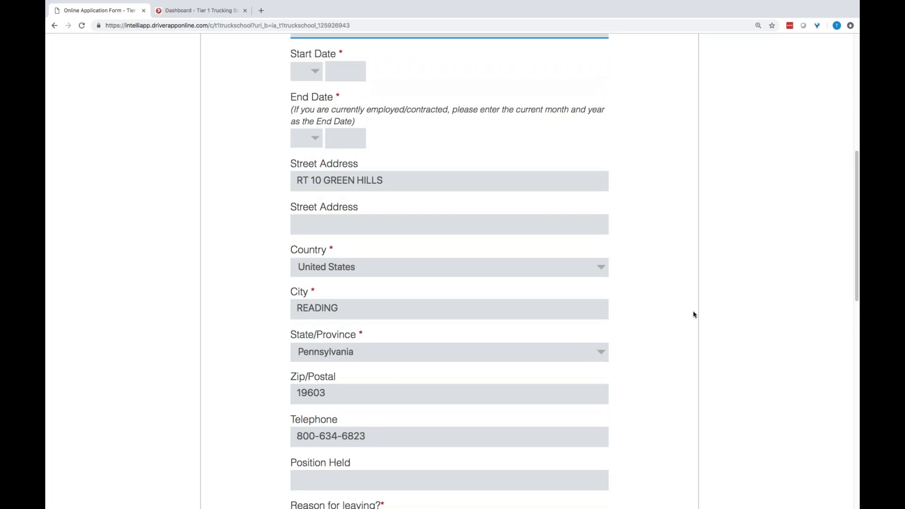
scroll(434, 196, up, 3)
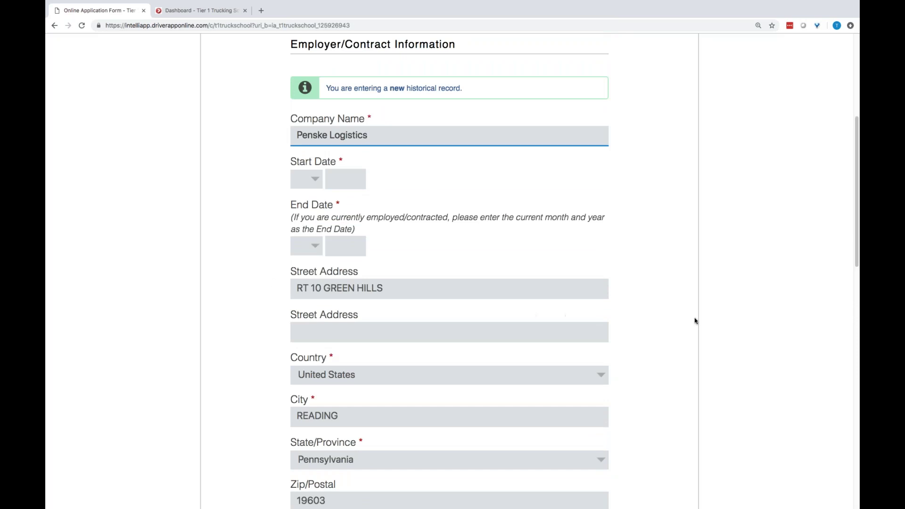
scroll(671, 320, down, 10)
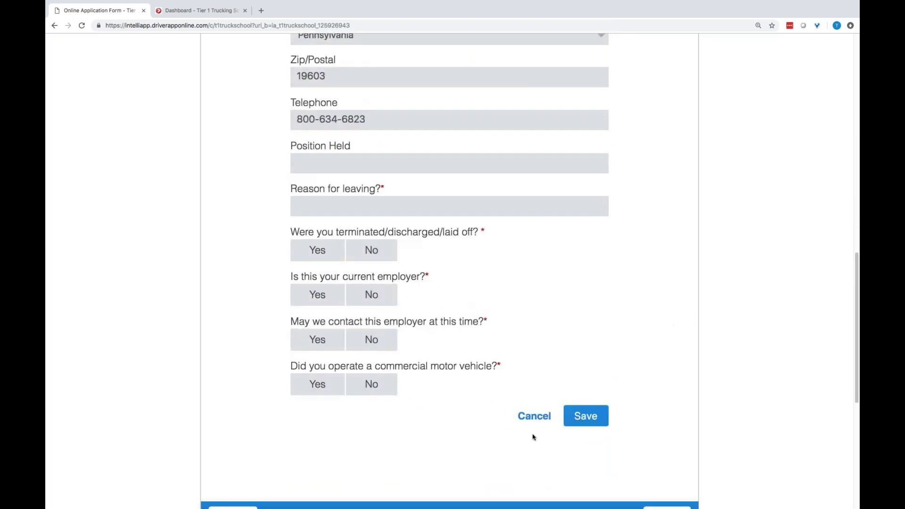
click(534, 415)
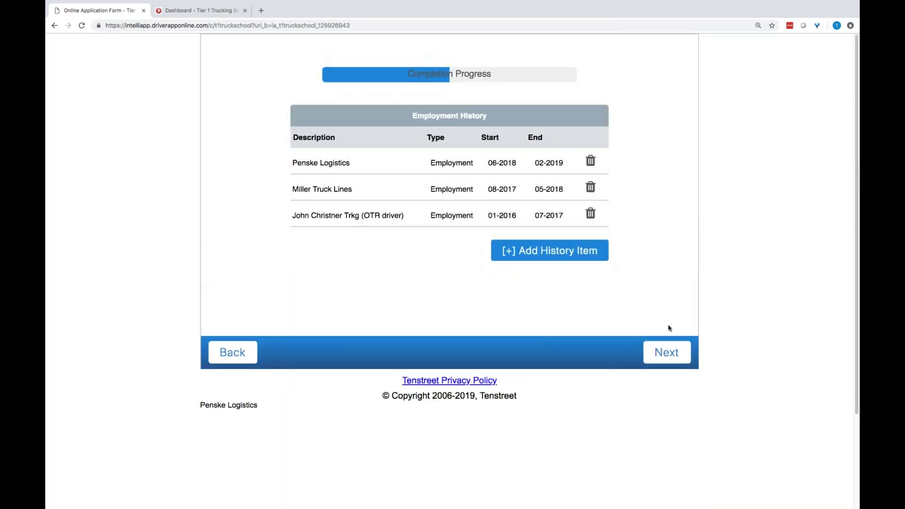
Finish employment history and answer No to all six Motor Vehicle Record questions
click(675, 363)
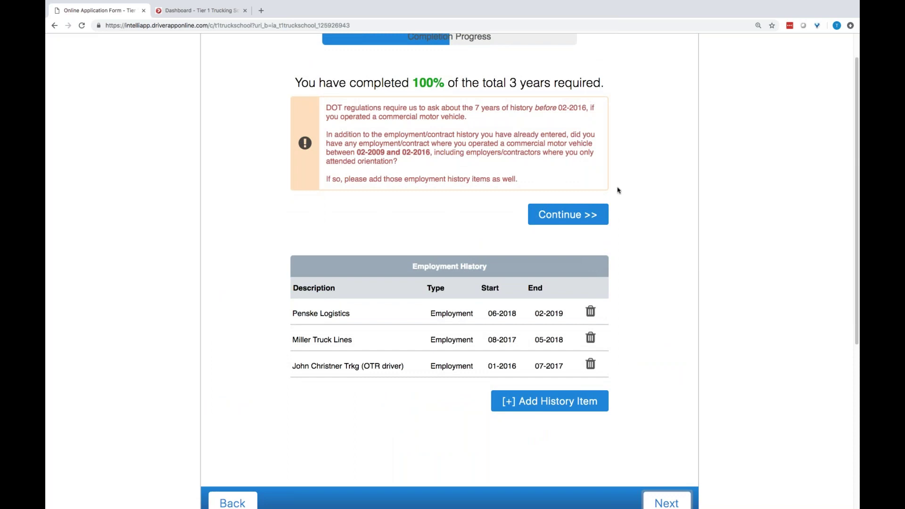
click(600, 218)
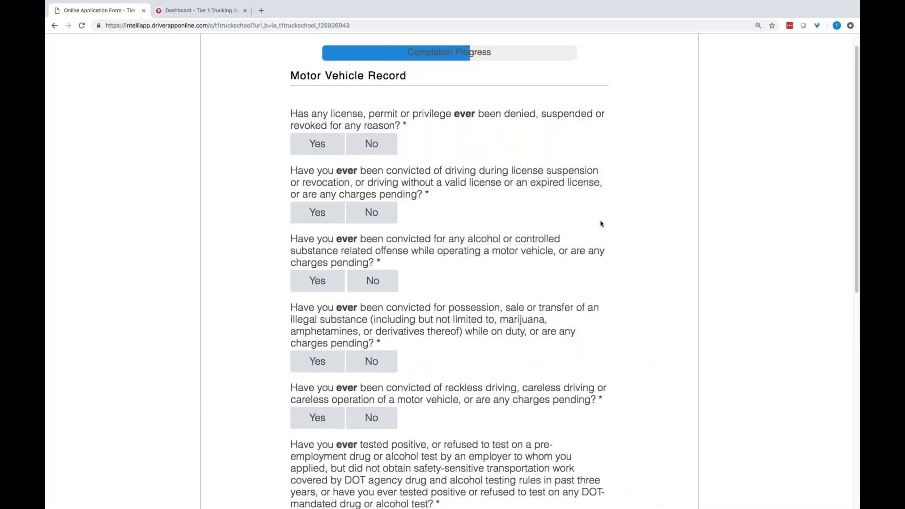
click(384, 142)
click(375, 221)
click(377, 282)
scroll(469, 225, down, 3)
click(385, 239)
click(373, 297)
click(376, 411)
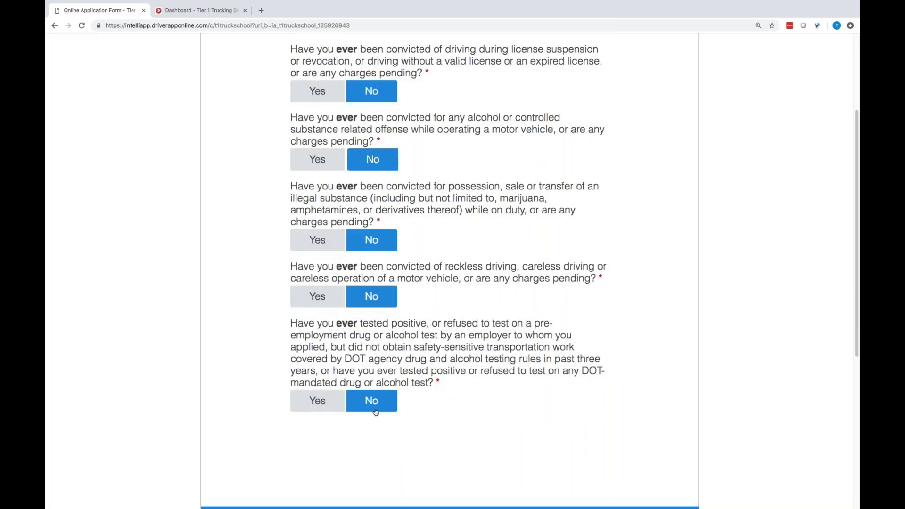
scroll(657, 435, down, 2)
click(669, 452)
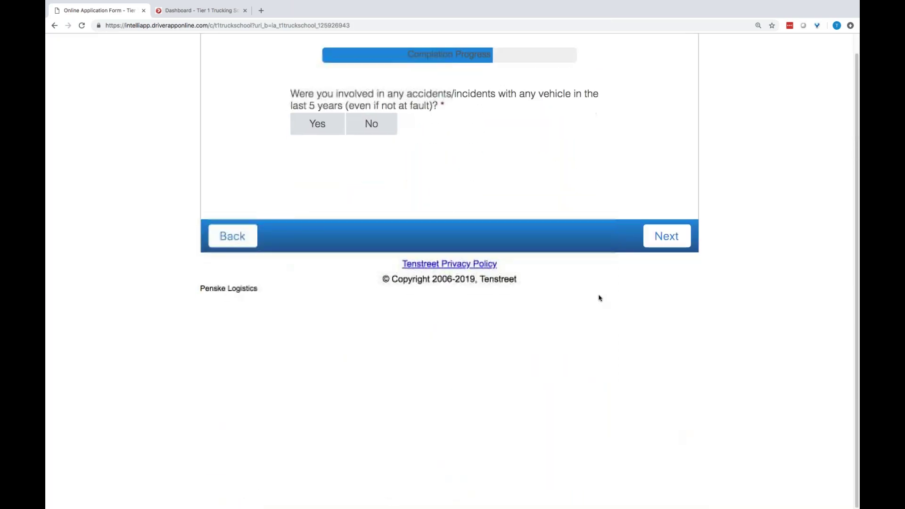
Answer No to the accidents question, correcting an initial Yes
click(311, 128)
click(377, 127)
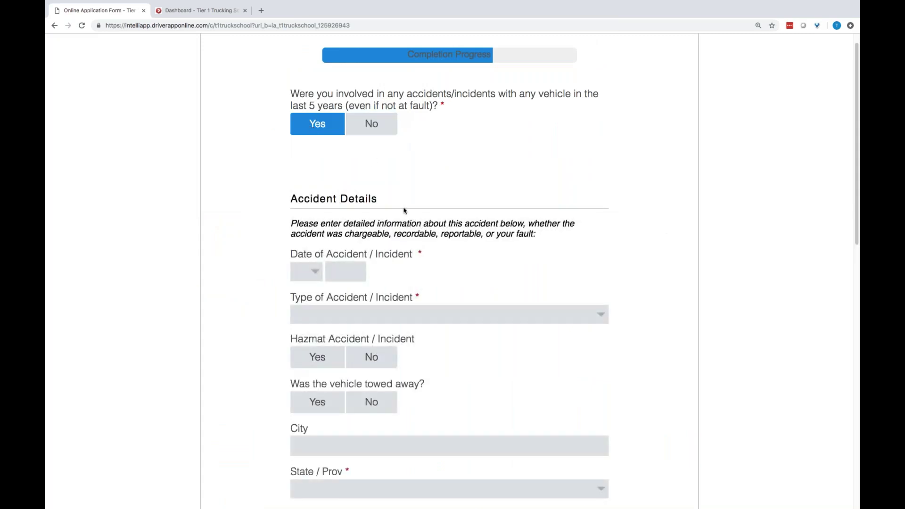
scroll(431, 224, down, 5)
scroll(431, 224, down, 2)
scroll(415, 212, up, 5)
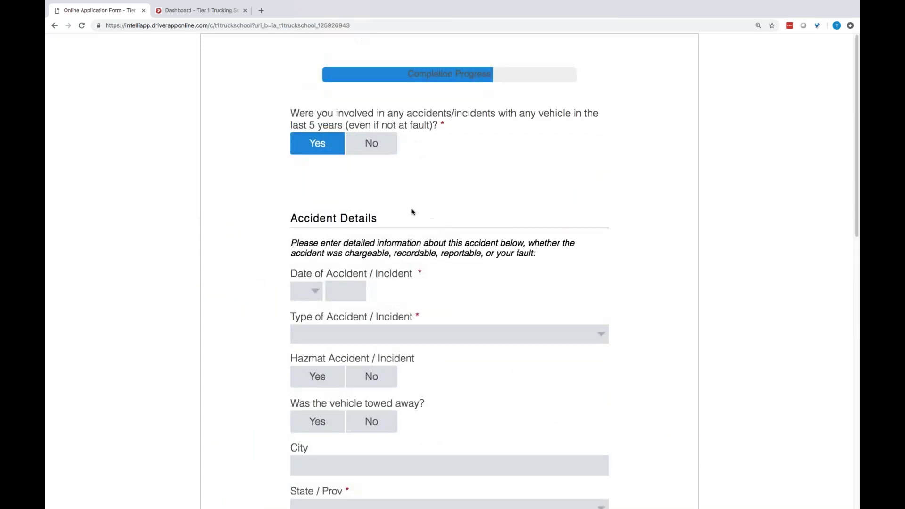
click(370, 143)
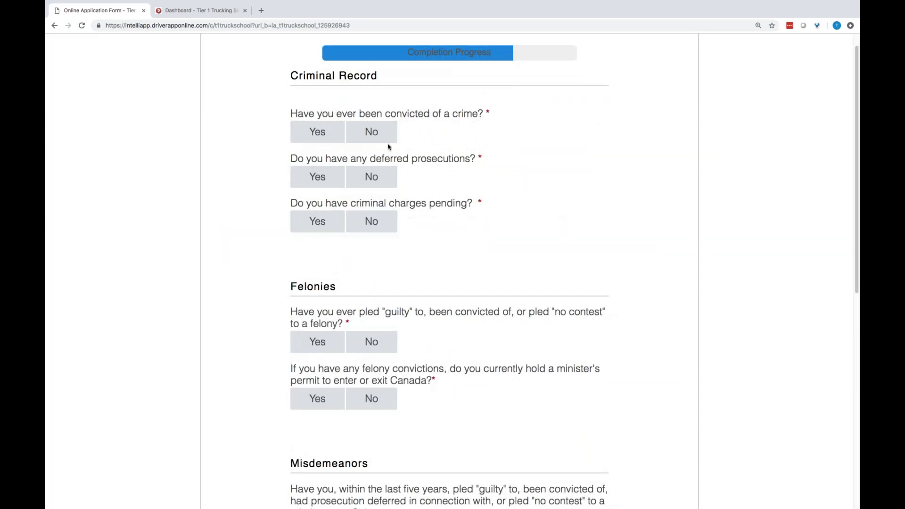
Answer No to the deferred prosecution, pending charges, felony, minister's permit and misdemeanor questions
click(384, 178)
click(377, 221)
scroll(415, 240, down, 4)
click(364, 241)
click(371, 295)
click(371, 427)
scroll(377, 415, down, 3)
Review the Confirmation summary, then draw and save the applicant's signature
click(667, 394)
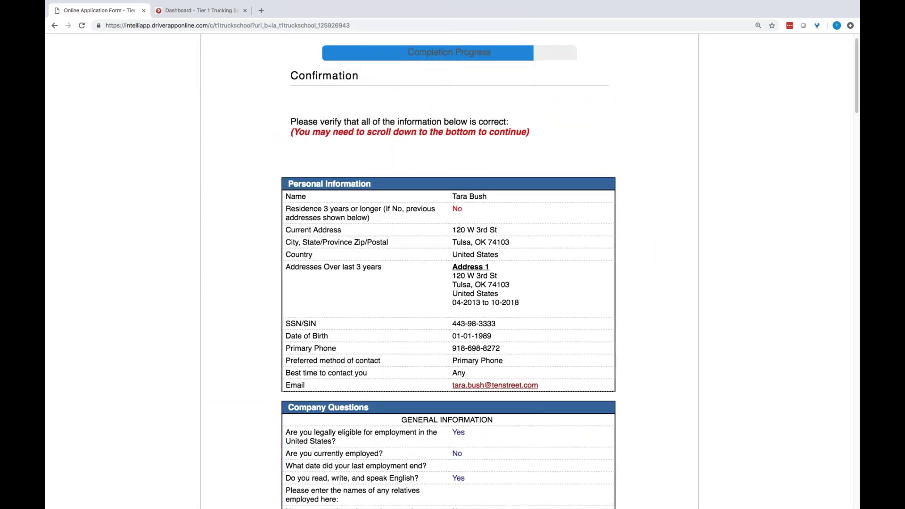
scroll(647, 340, down, 6)
scroll(647, 340, down, 12)
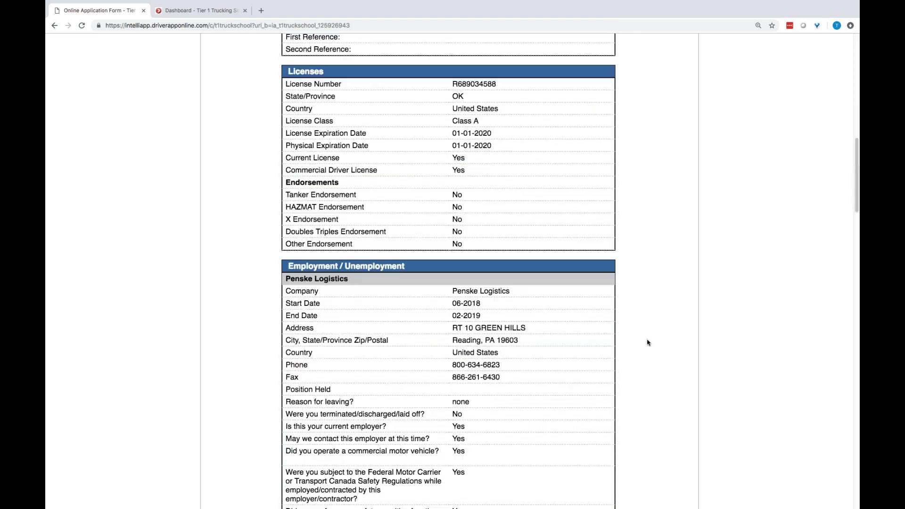
scroll(648, 338, down, 16)
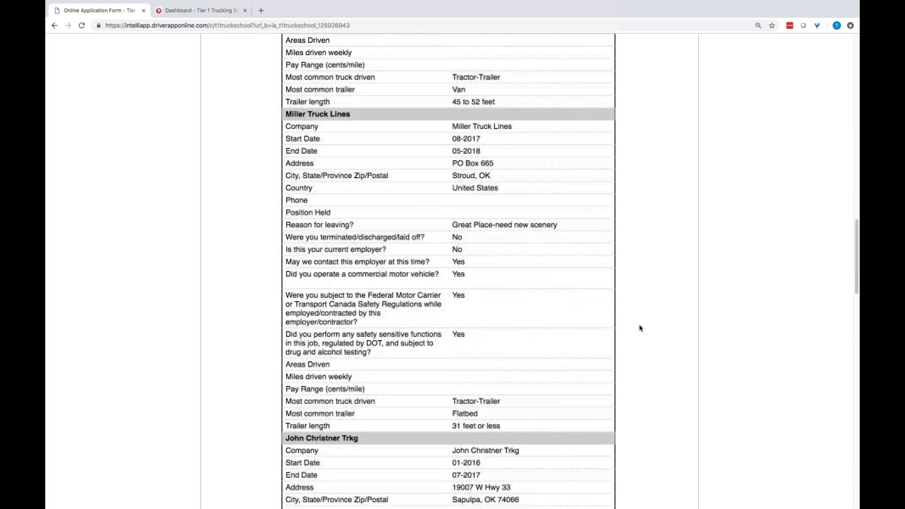
scroll(640, 329, down, 12)
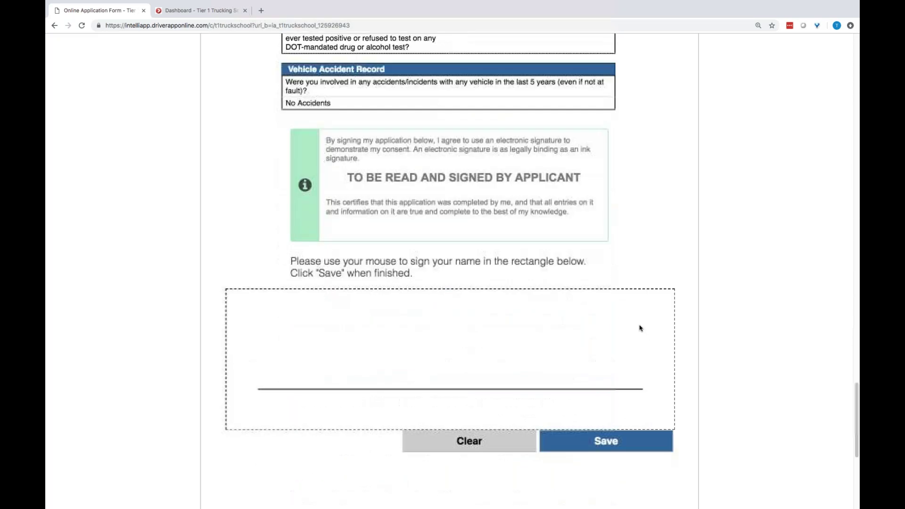
scroll(640, 328, down, 2)
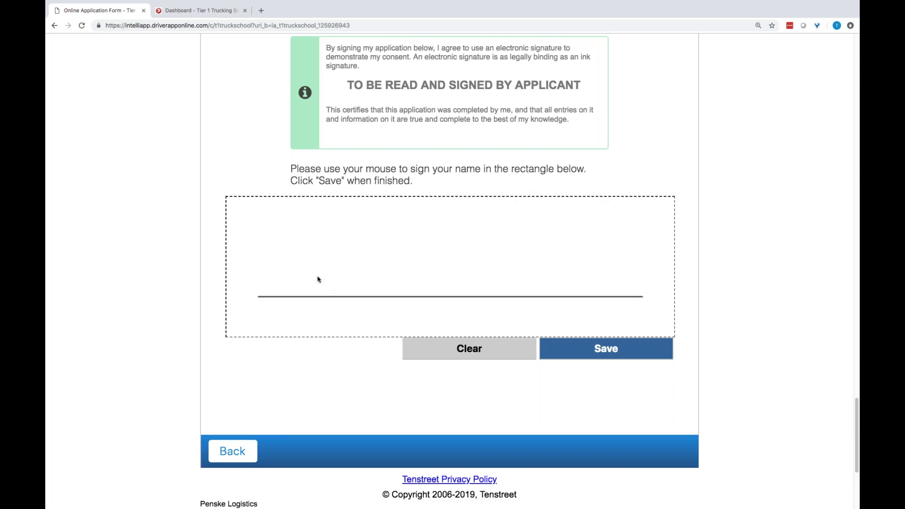
mouse_move(318, 279)
mouse_down()
mouse_move(372, 267)
mouse_move(373, 296)
mouse_move(436, 294)
mouse_move(526, 264)
mouse_move(512, 287)
mouse_up()
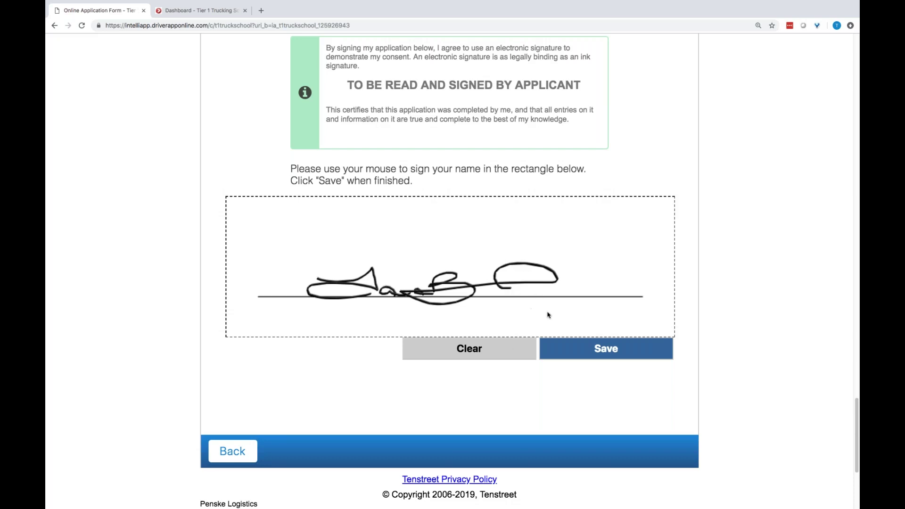
click(595, 349)
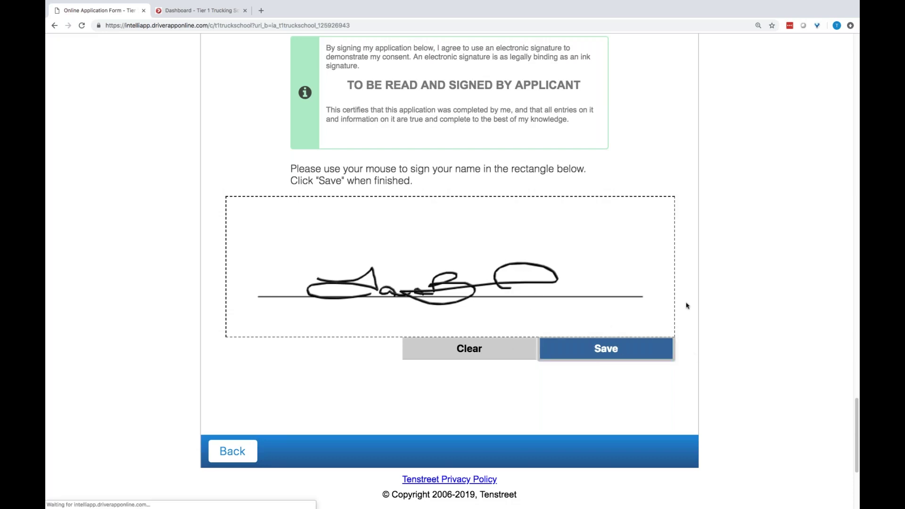
Acknowledge the FCRA rights summary, request a consumer report copy, and agree to the disclosure
click(230, 212)
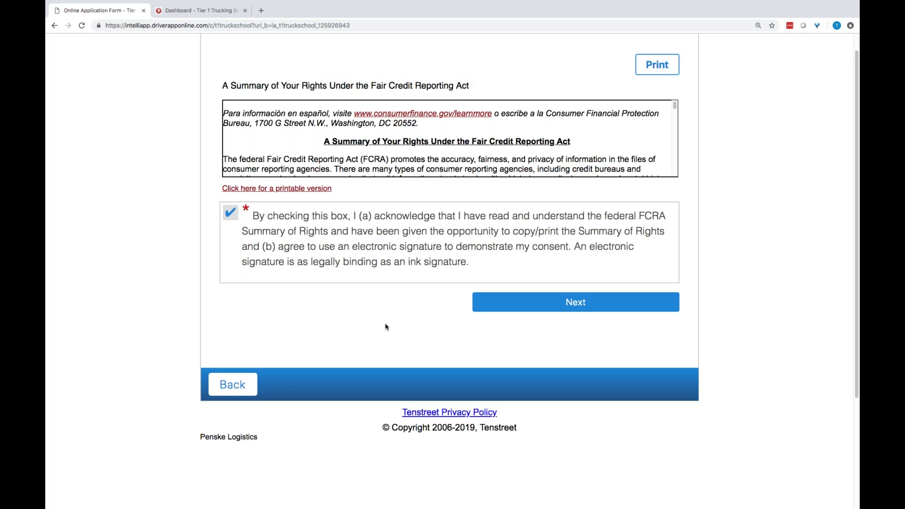
click(536, 307)
click(237, 94)
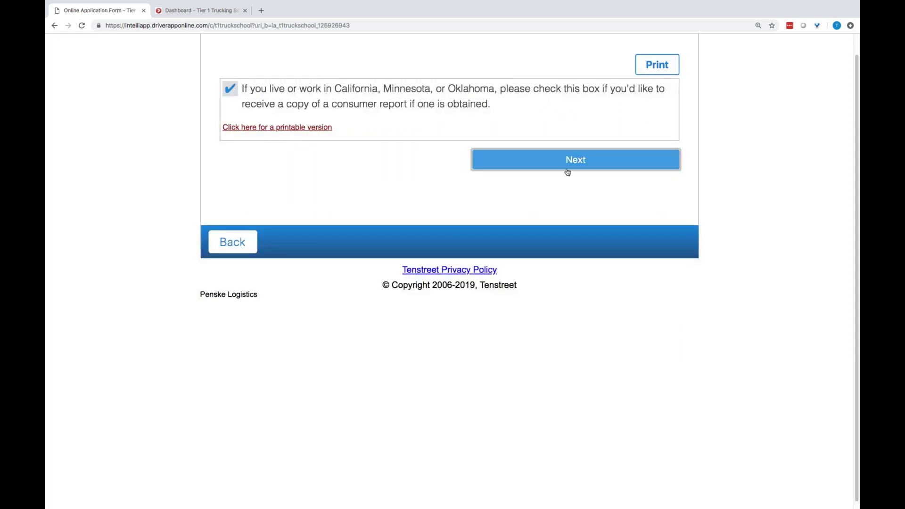
click(566, 167)
click(230, 296)
click(520, 371)
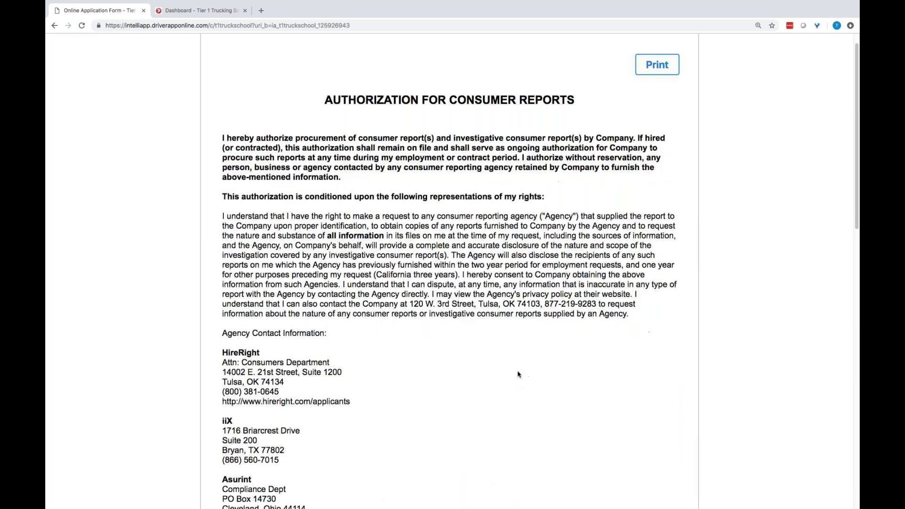
Agree to the consumer reports authorization and the drug and alcohol Disclosure and Release
scroll(452, 278, down, 8)
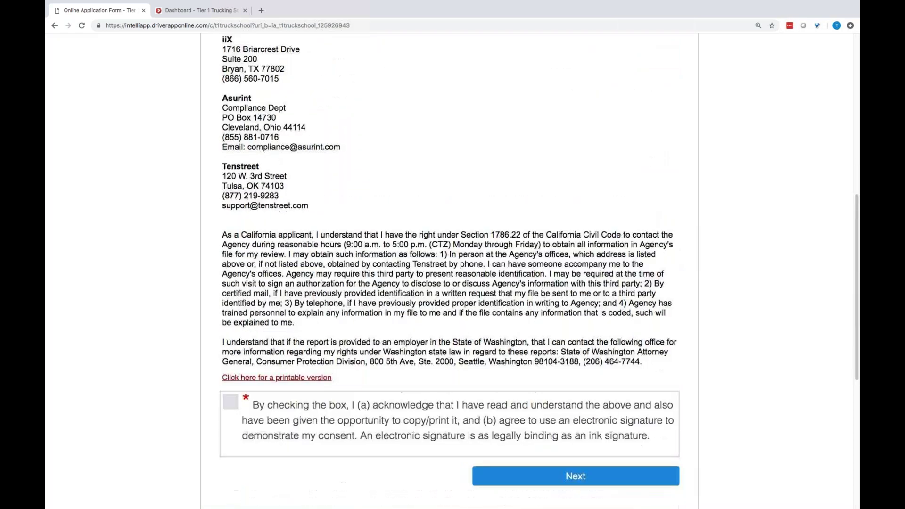
click(235, 406)
click(549, 484)
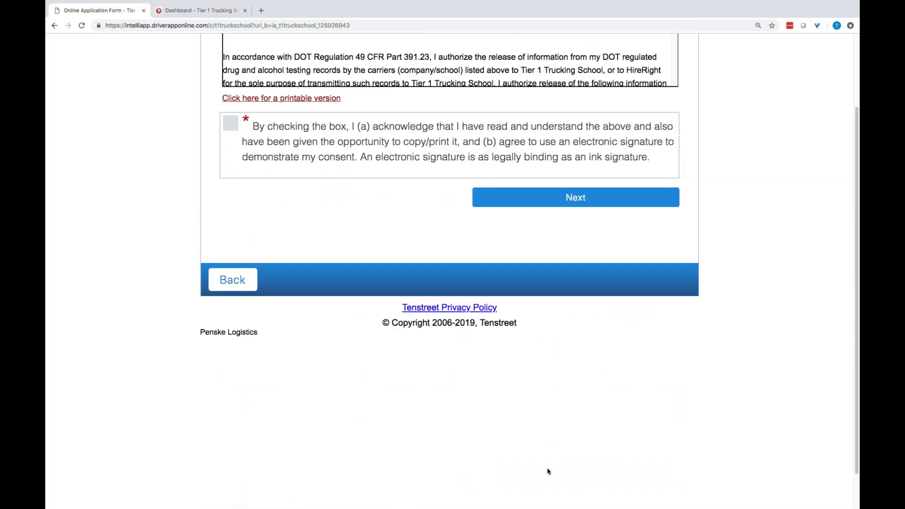
click(230, 195)
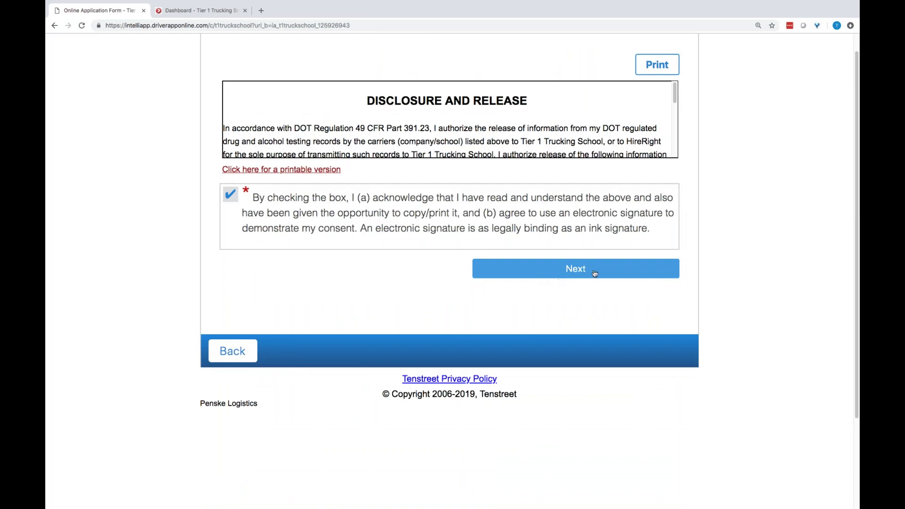
click(569, 270)
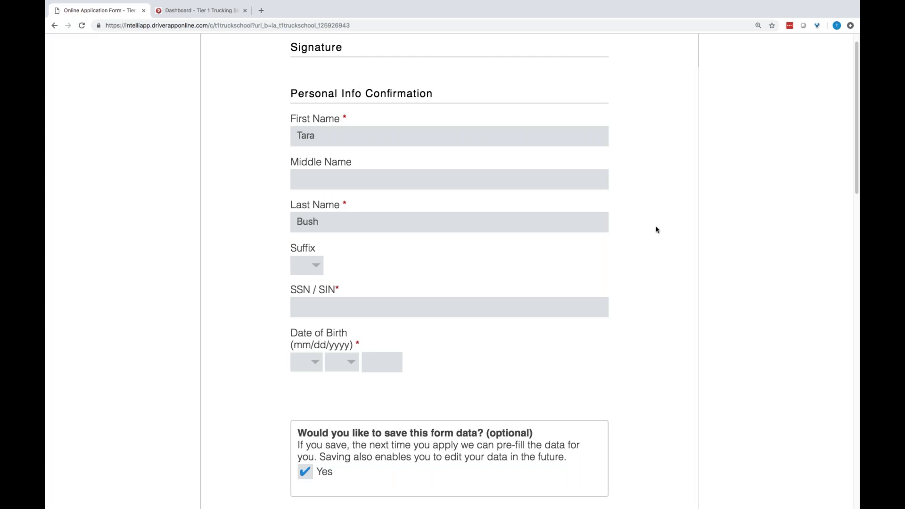
Enter the applicant's SSN and a 01/01/1989 birth date in the confirmation form
click(332, 308)
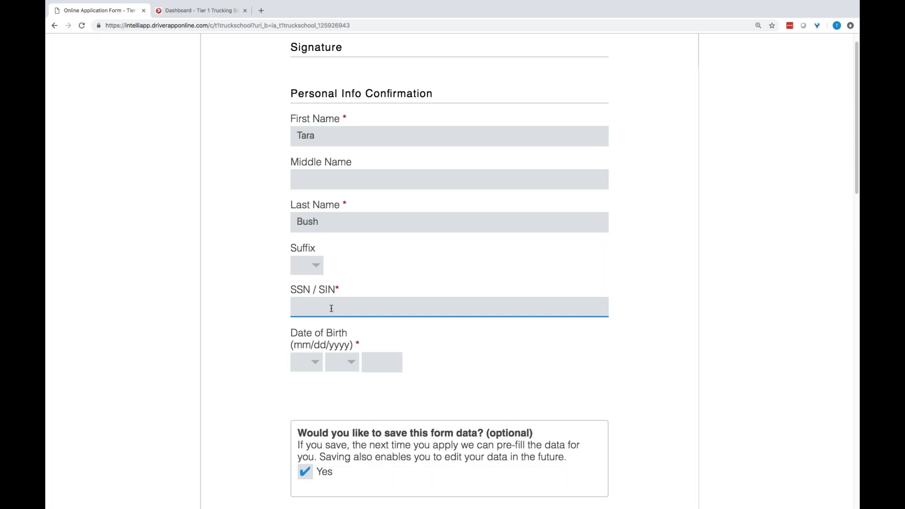
click(300, 370)
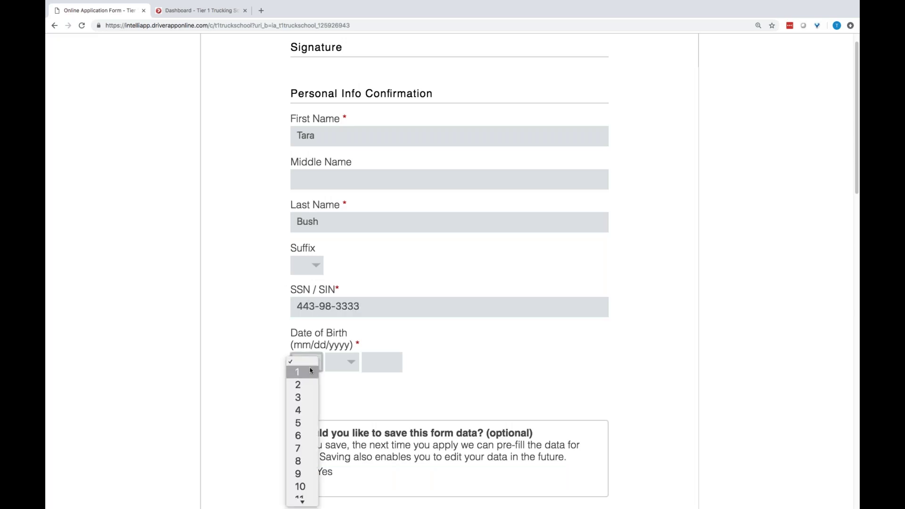
click(302, 371)
click(348, 363)
click(342, 373)
click(385, 363)
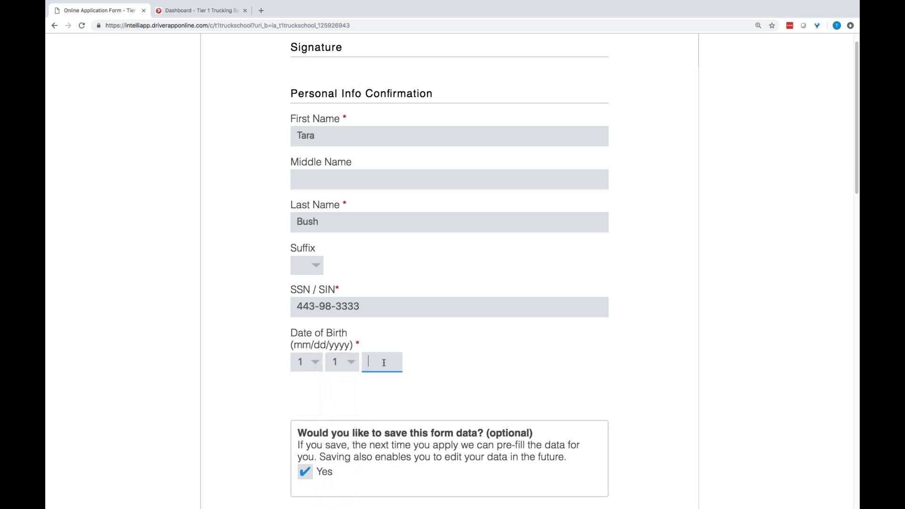
text(1989)
Leave 'Send me a copy' unchecked, sign the signature box, and submit the application
scroll(634, 330, down, 7)
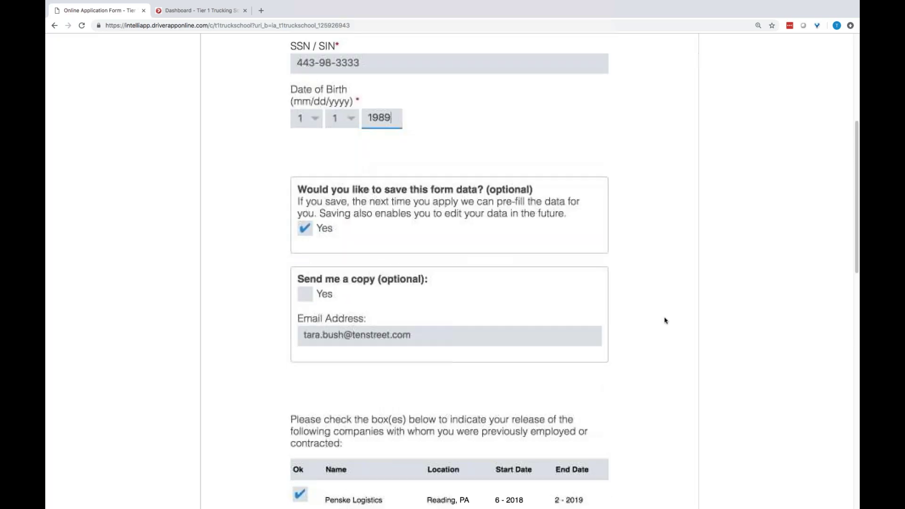
click(304, 210)
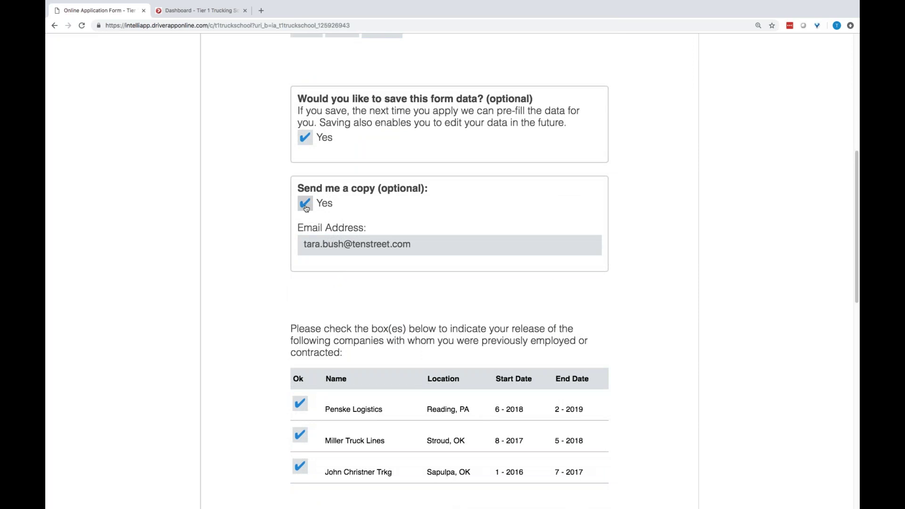
click(306, 209)
scroll(632, 319, down, 4)
scroll(627, 318, down, 3)
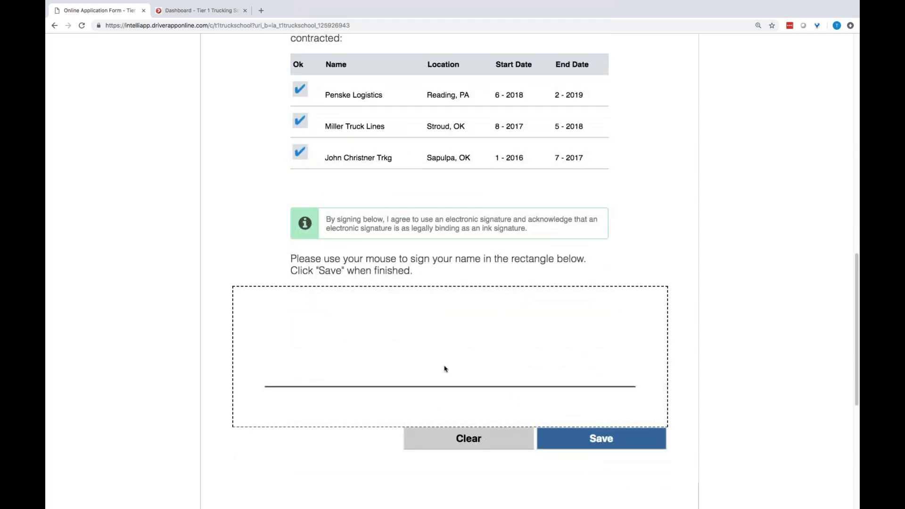
mouse_move(327, 358)
mouse_down()
mouse_move(393, 356)
mouse_move(342, 386)
mouse_move(451, 387)
mouse_move(466, 365)
mouse_move(538, 375)
mouse_up()
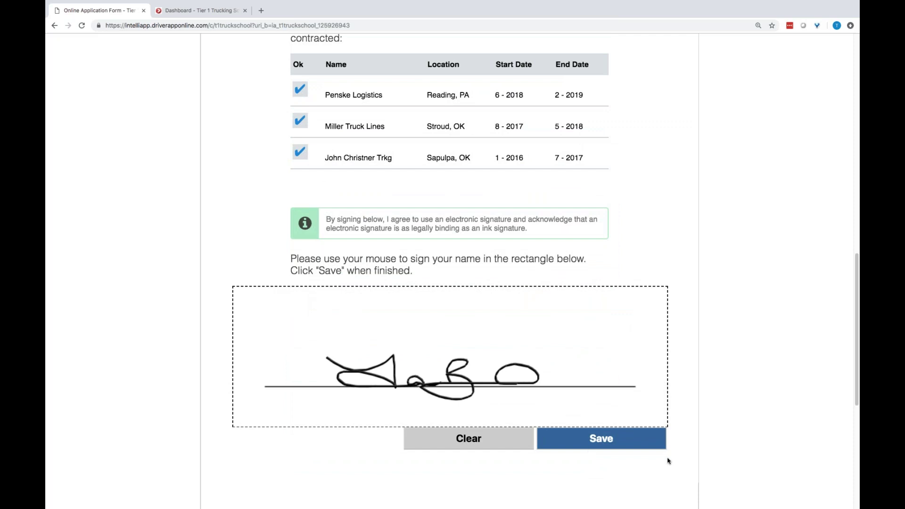
click(605, 443)
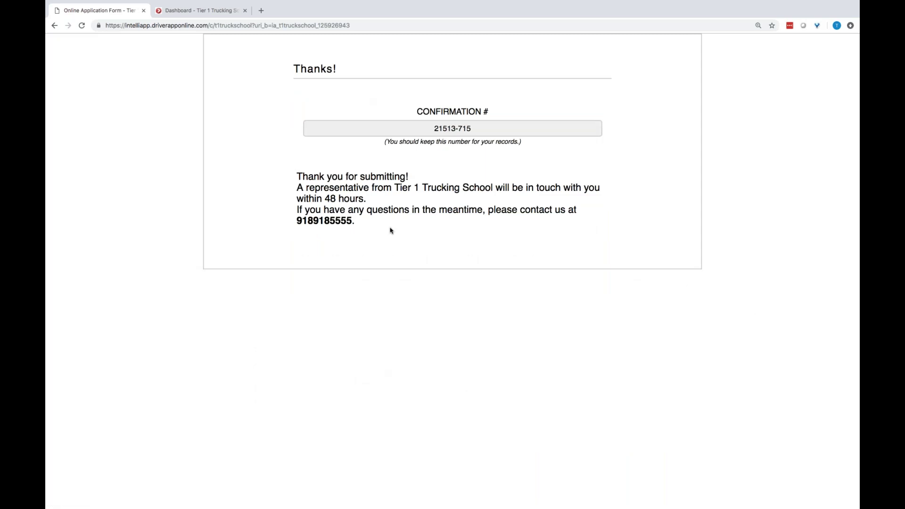
Switch to the Dashboard – Tier 1 Trucking School tab and view the Tenstreet home page
click(180, 12)
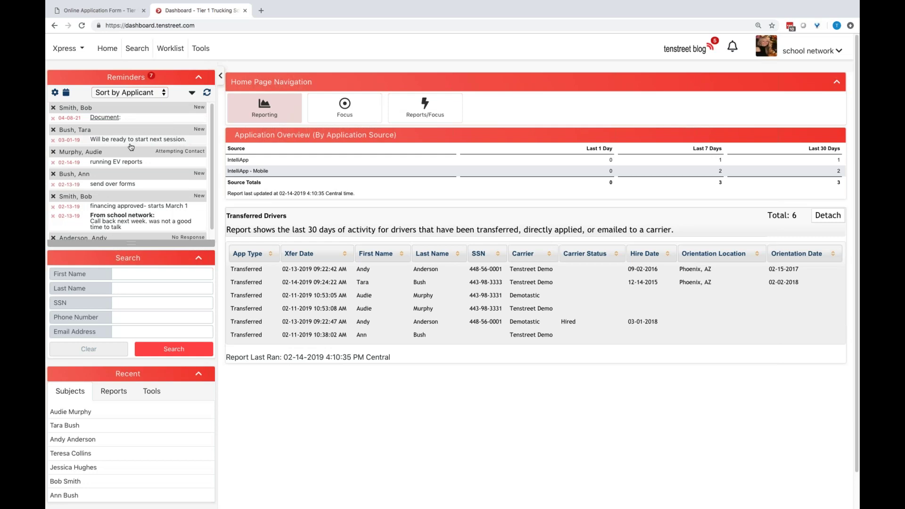
scroll(128, 155, down, 1)
scroll(125, 146, up, 1)
Open the applicant's record from her reminder, then check the Recent panel's Reports, Tools and Subjects tabs
click(121, 141)
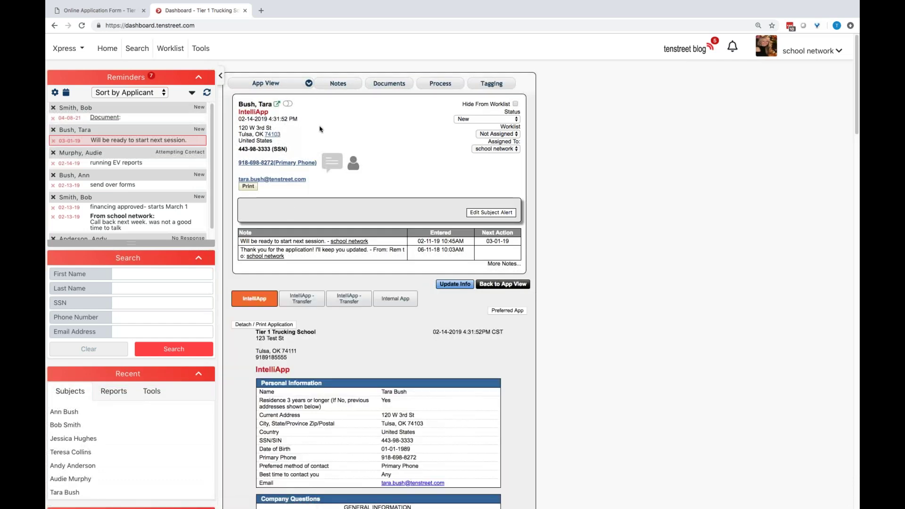
scroll(132, 181, down, 1)
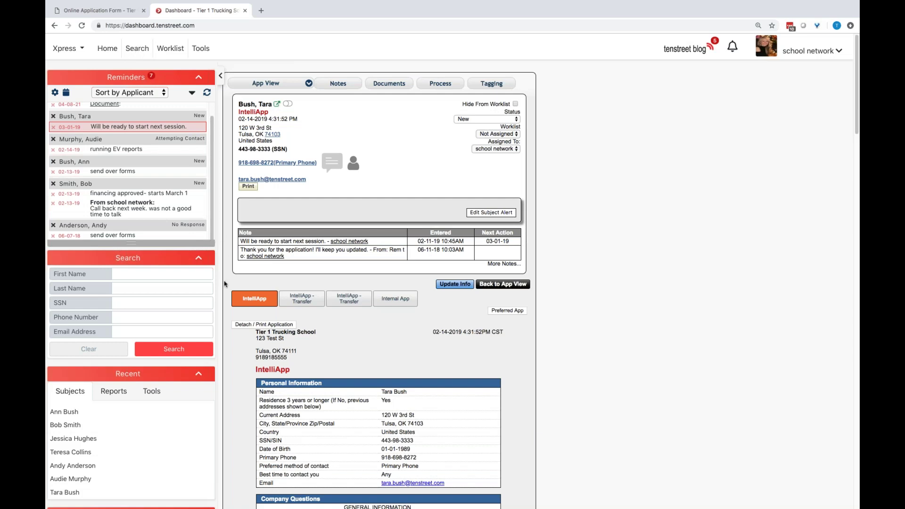
scroll(227, 289, down, 3)
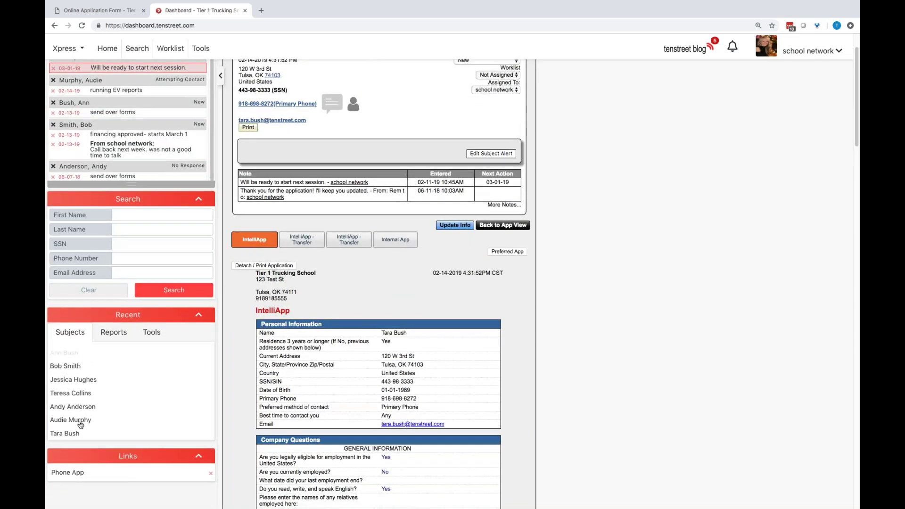
click(114, 332)
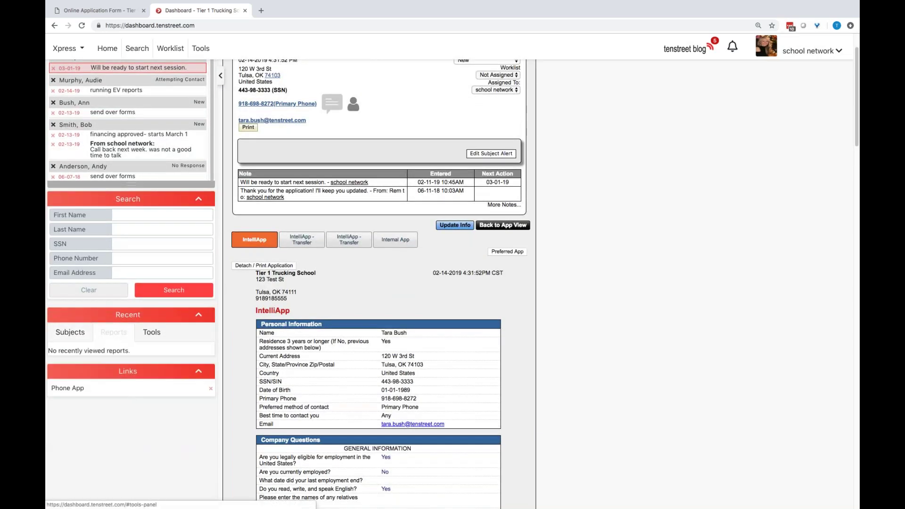
click(151, 333)
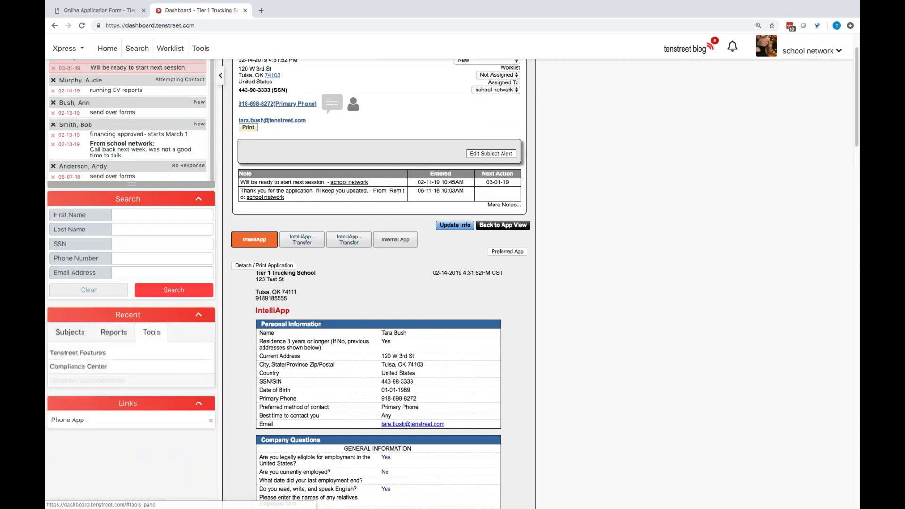
click(70, 332)
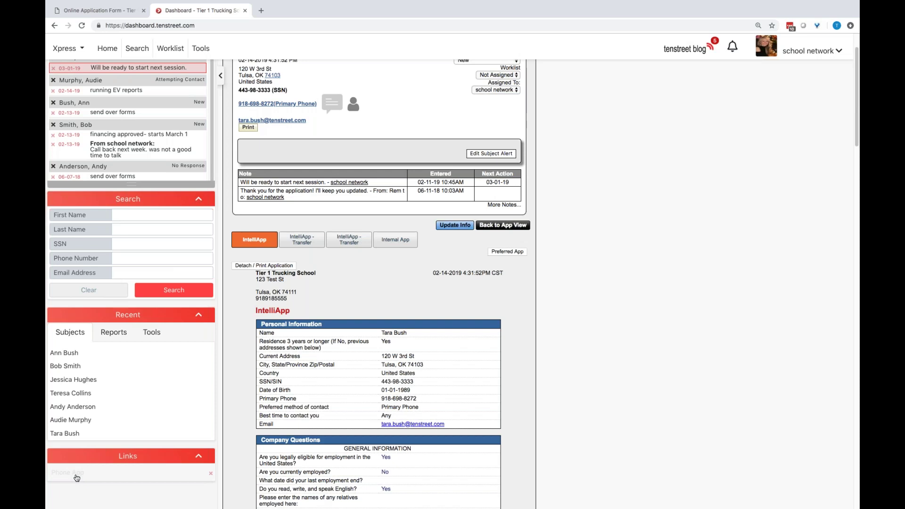
scroll(285, 95, up, 2)
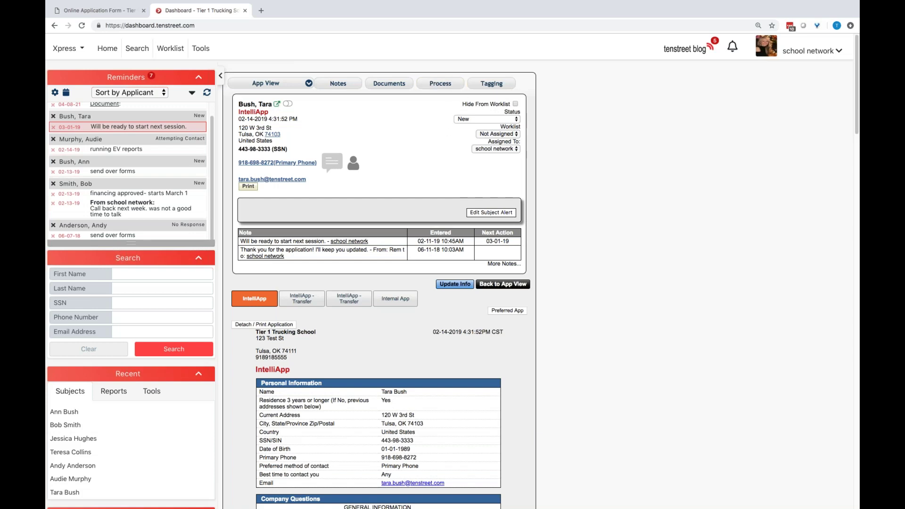
Open the applicant's Status dropdown to show choices from New through Terminated
click(513, 121)
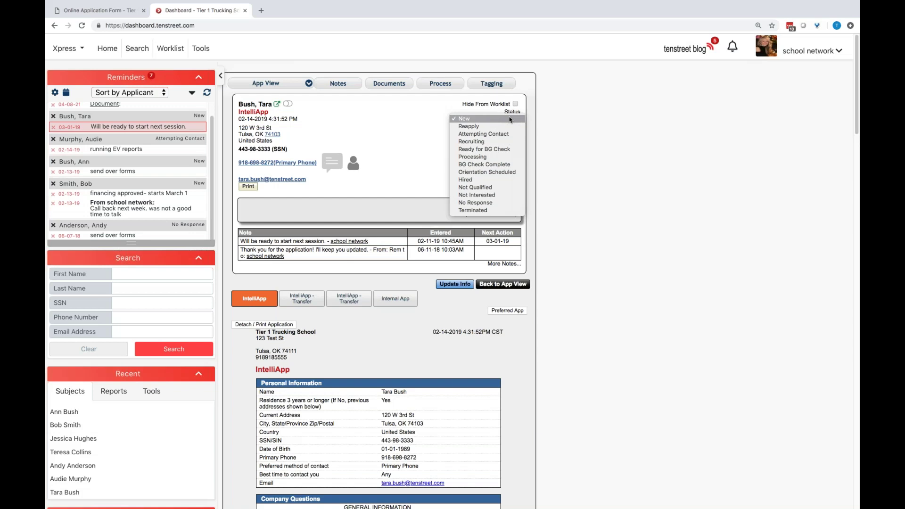
Close the Status list with New unchanged, then scroll through the application and back up
click(425, 119)
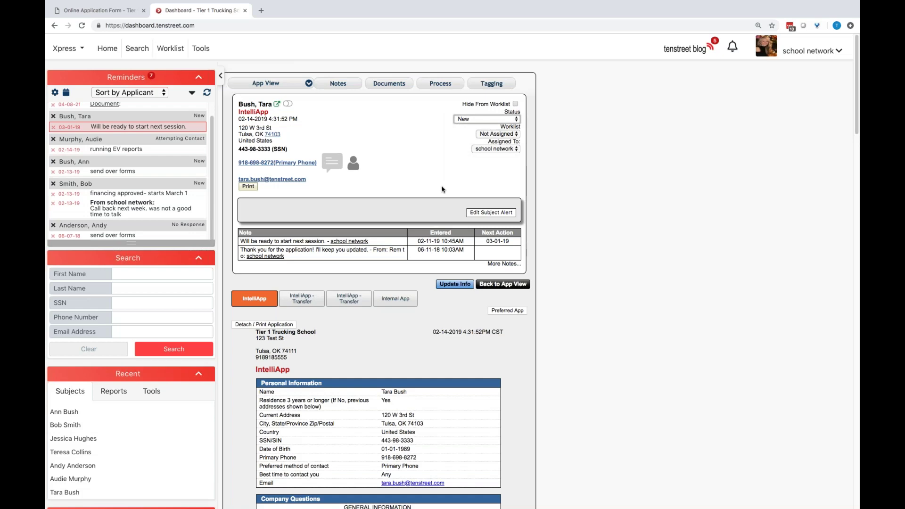
scroll(516, 264, down, 8)
scroll(521, 271, up, 8)
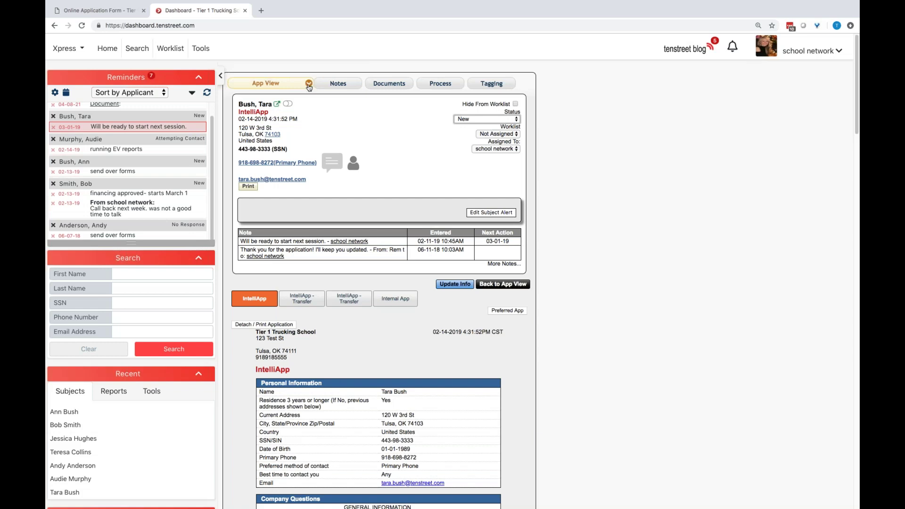
Switch the applicant record to the Transfer Applications view
click(310, 85)
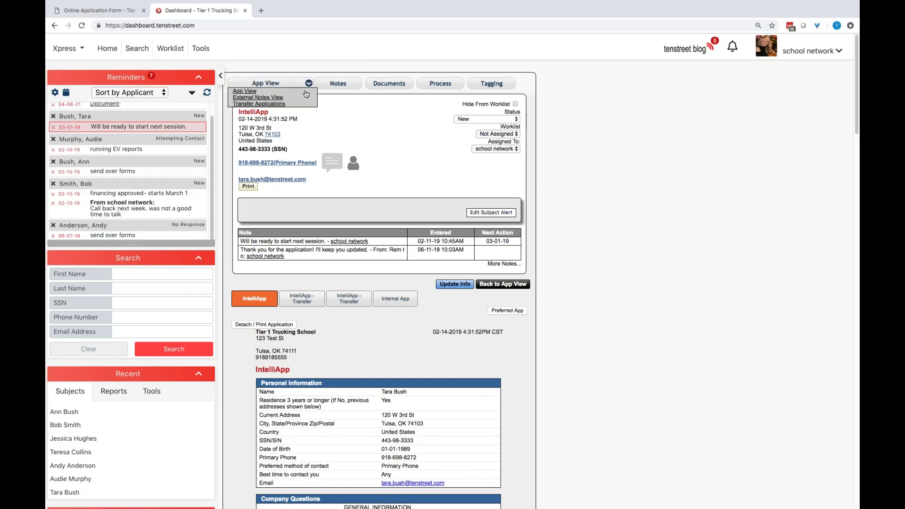
click(257, 104)
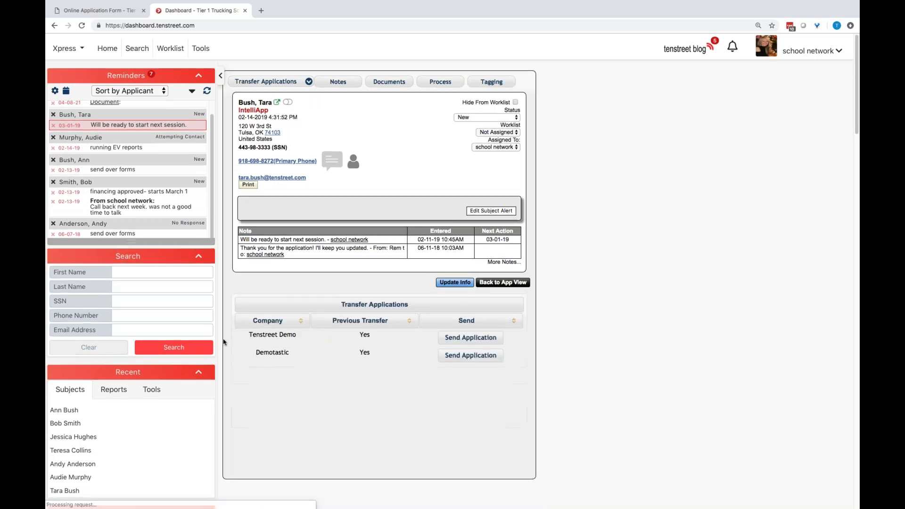
scroll(330, 341, down, 1)
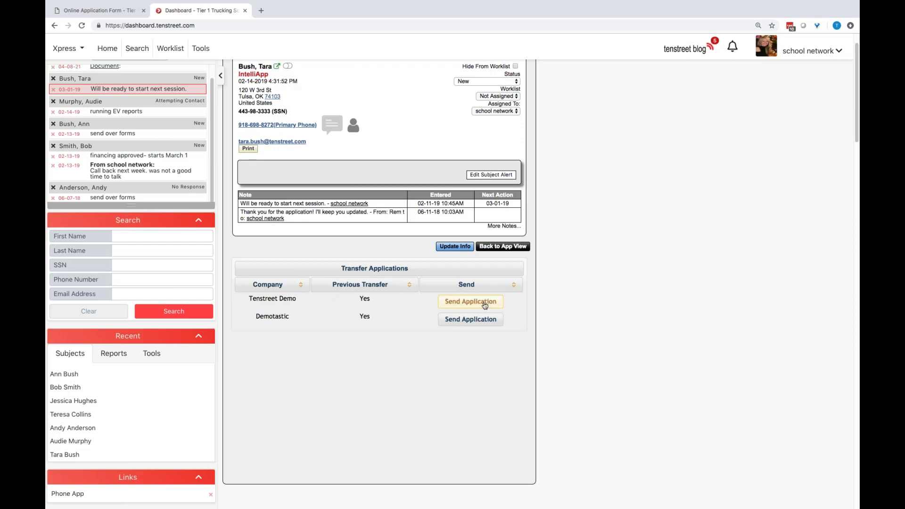
Send the application to Tenstreet Demo and Demotastic, dismissing each transfer confirmation
click(468, 305)
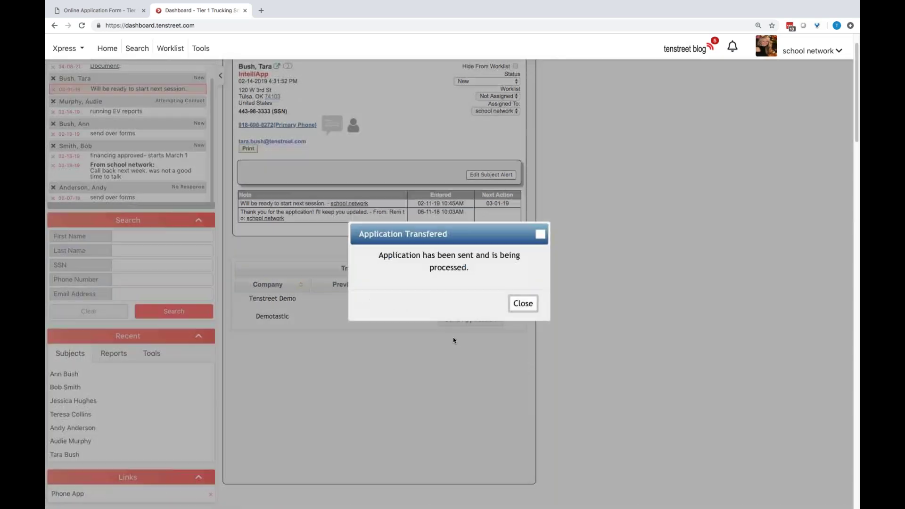
click(521, 304)
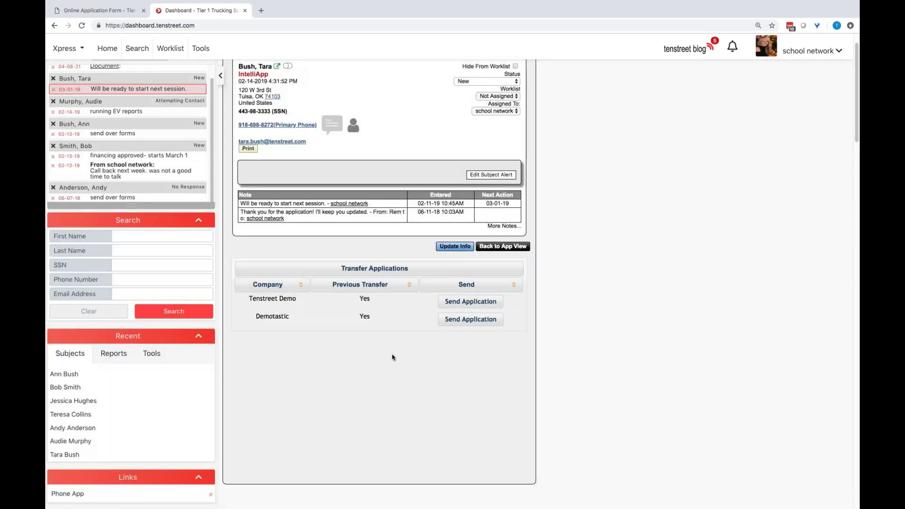
click(464, 320)
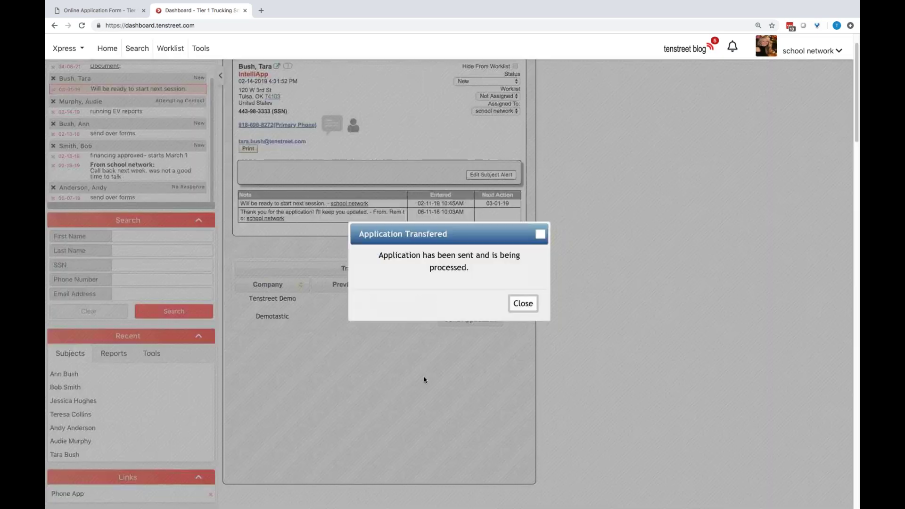
click(521, 307)
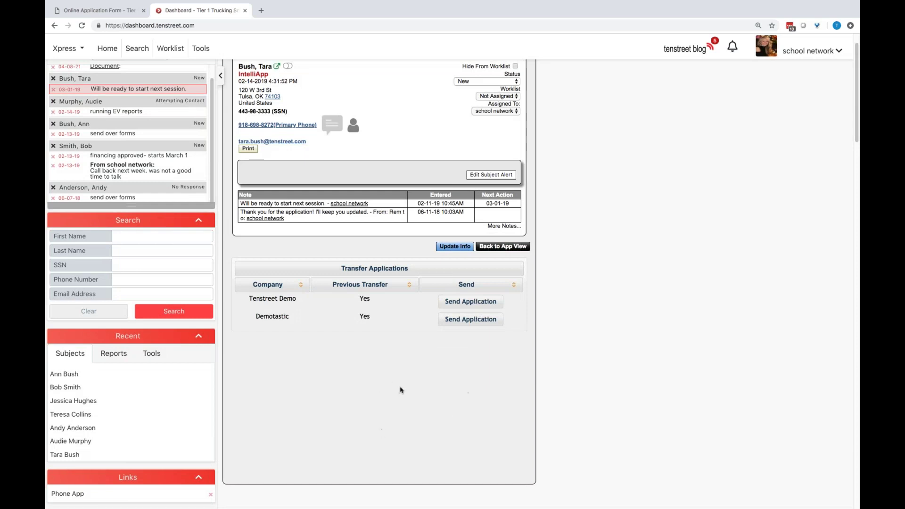
scroll(400, 390, up, 2)
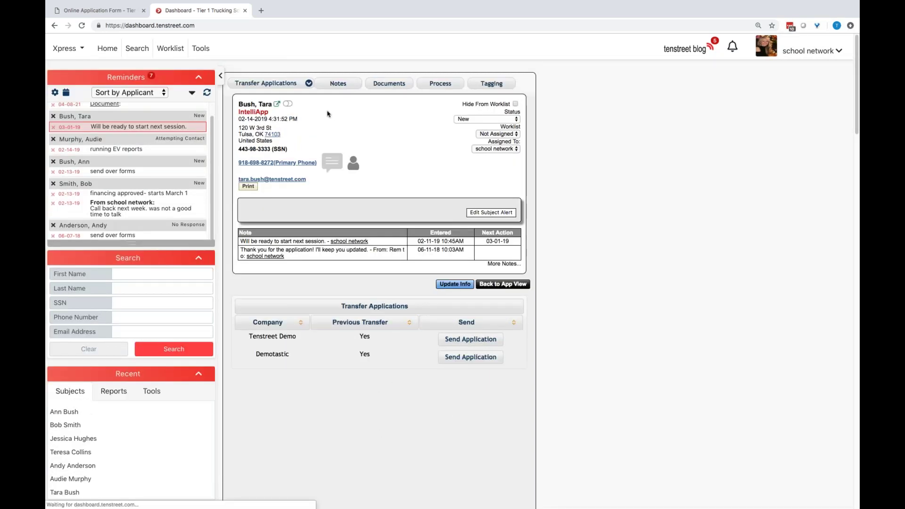
Switch to External Notes View and save a new note addressed to Tenstreet Demo's Demo User
click(309, 84)
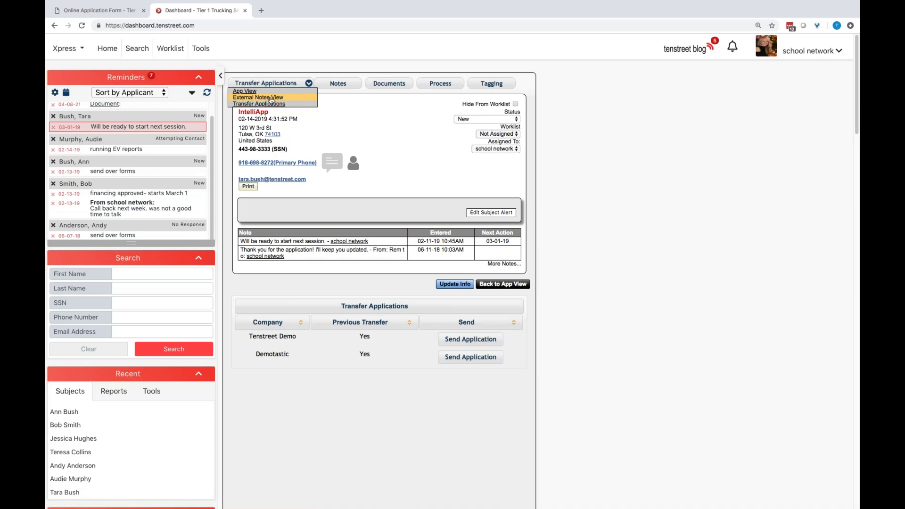
click(271, 98)
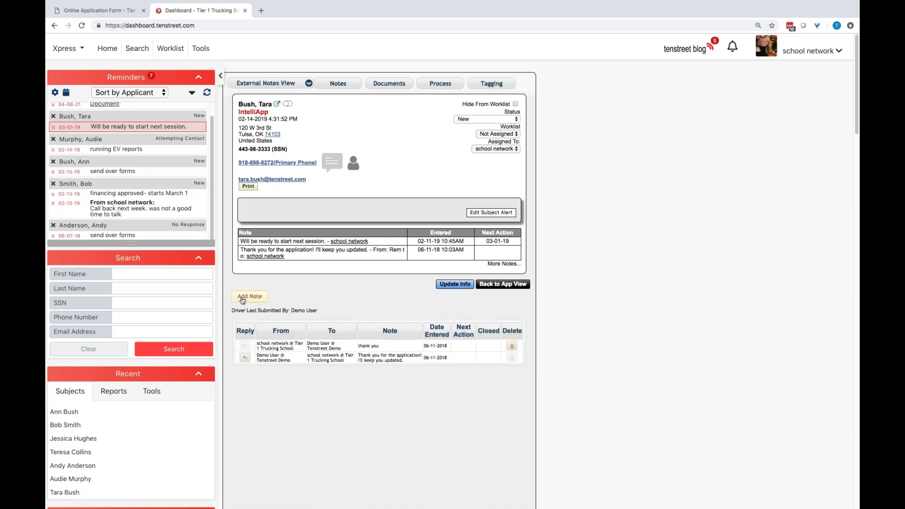
click(251, 297)
click(264, 319)
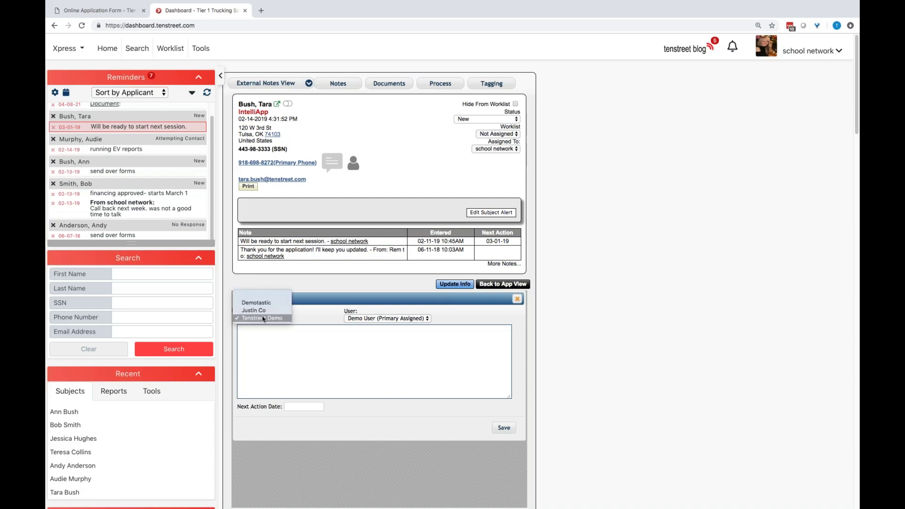
click(285, 352)
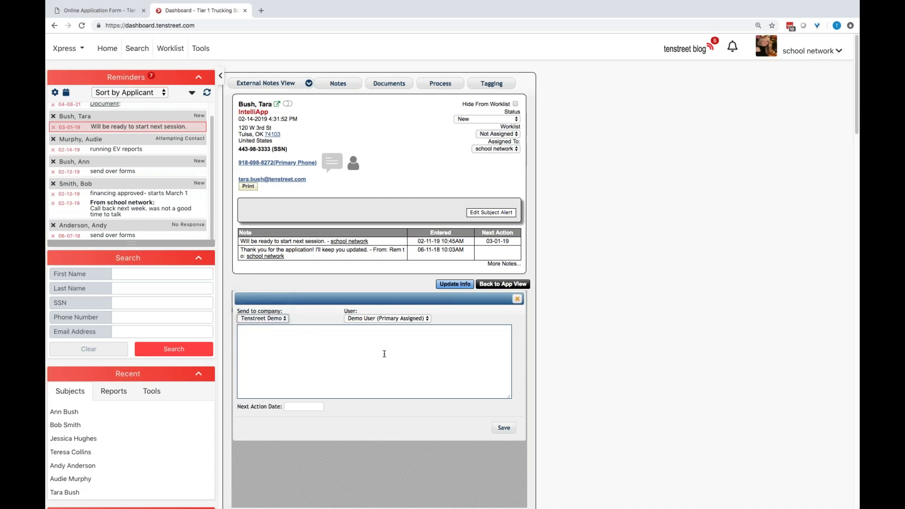
click(368, 319)
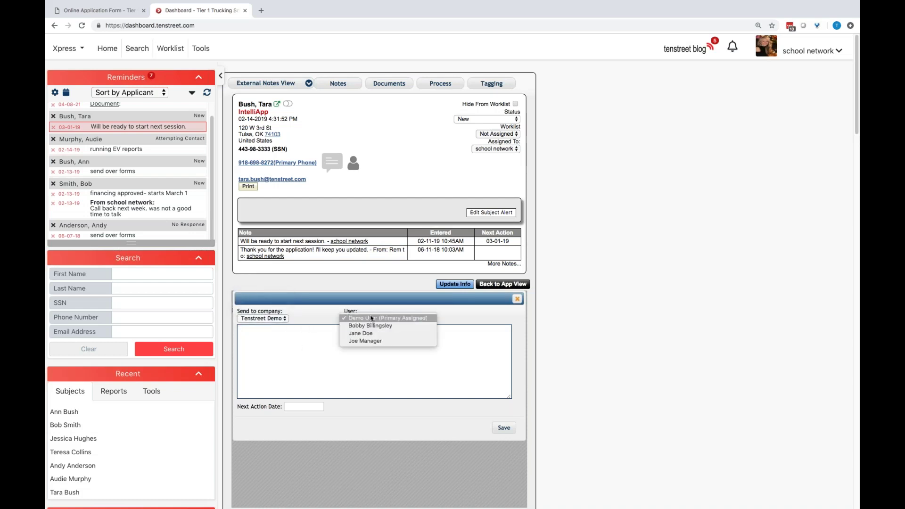
click(307, 350)
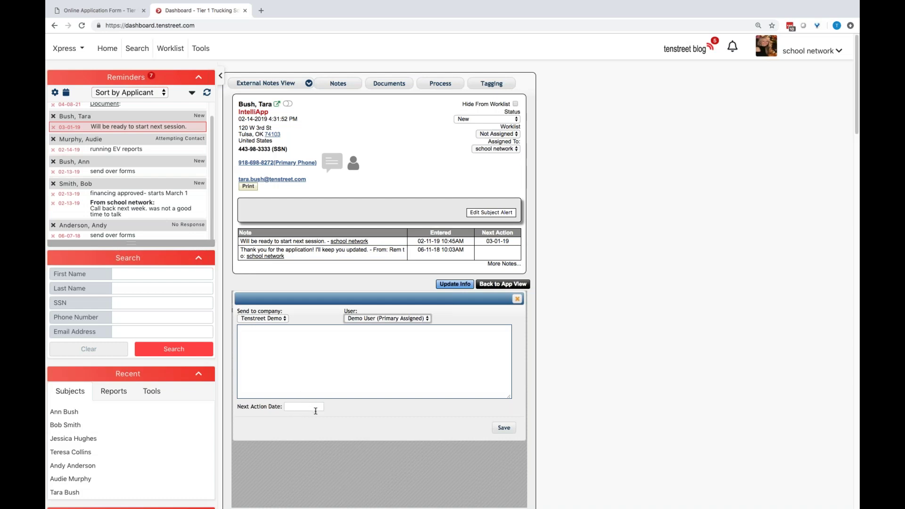
click(502, 429)
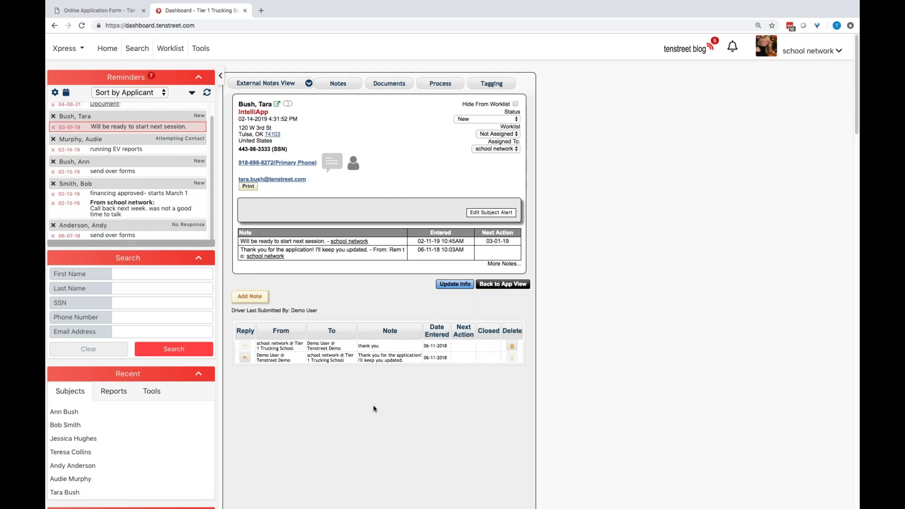
Show the Notes tab with the applicant's 2019 and 2018 notes
click(345, 87)
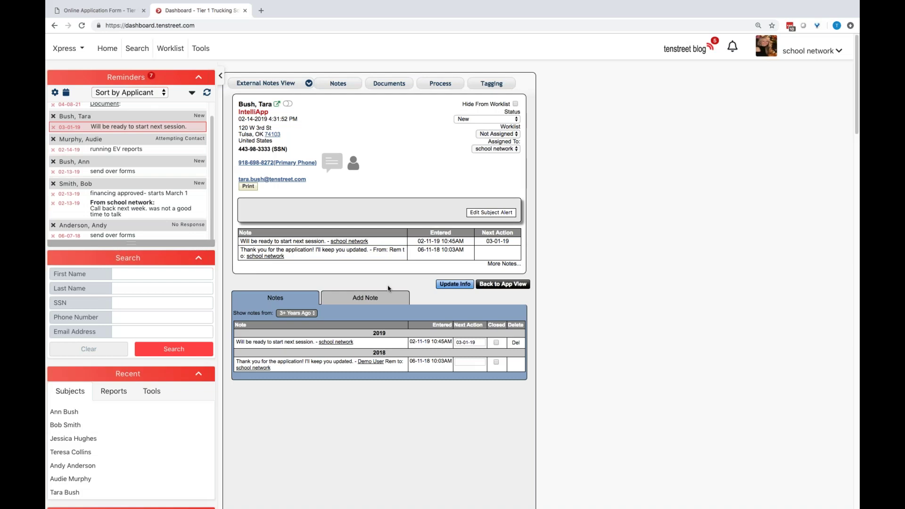
View the applicant's Documents, check the Category and Type filters left at All, and start Add New Document
click(389, 83)
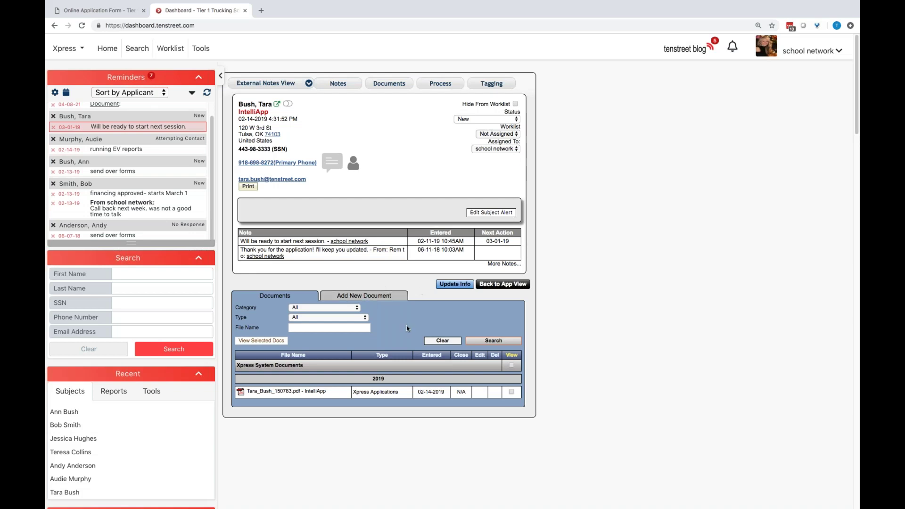
scroll(407, 326, down, 1)
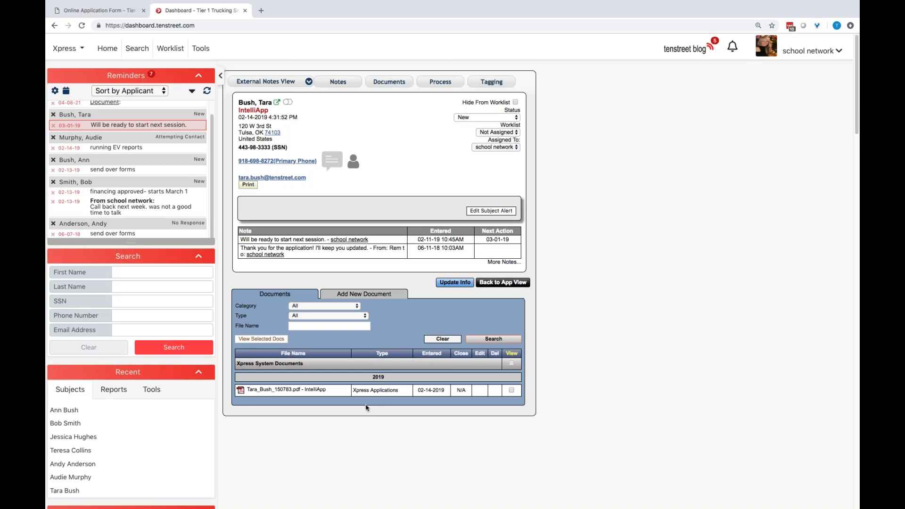
click(327, 308)
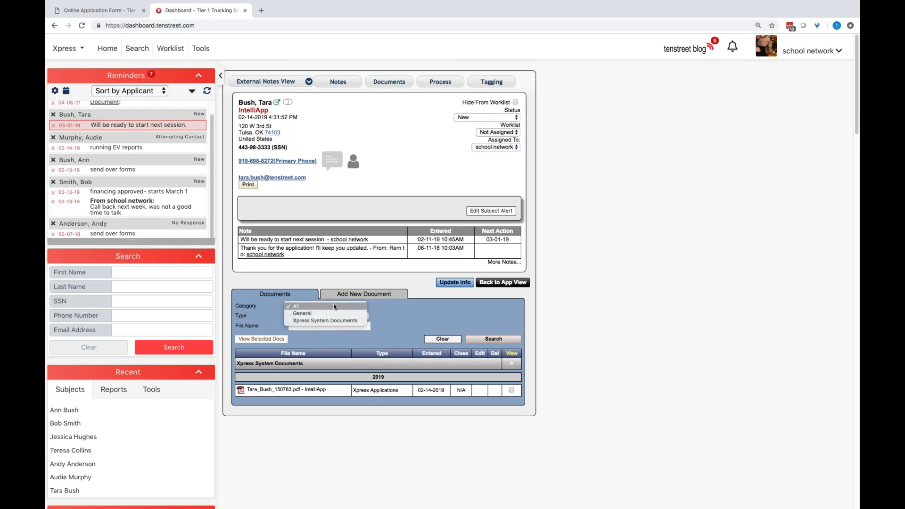
click(333, 305)
click(330, 316)
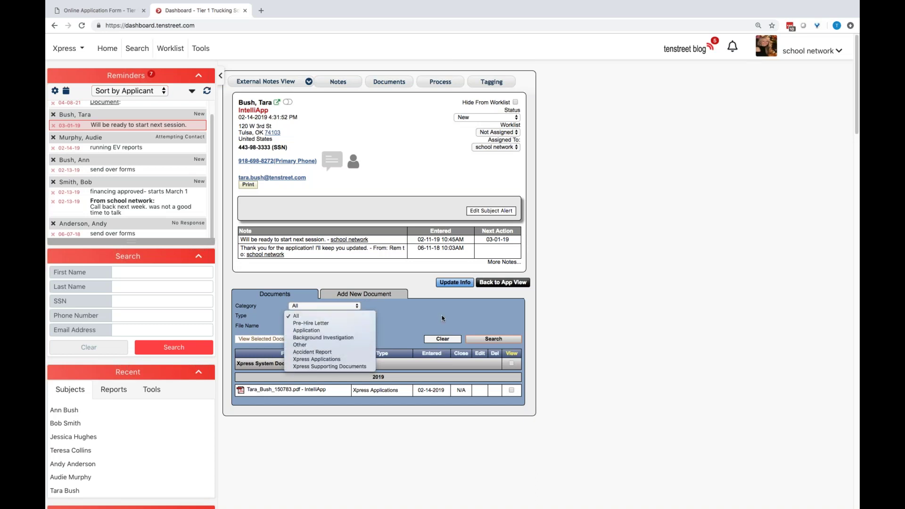
click(355, 317)
click(400, 294)
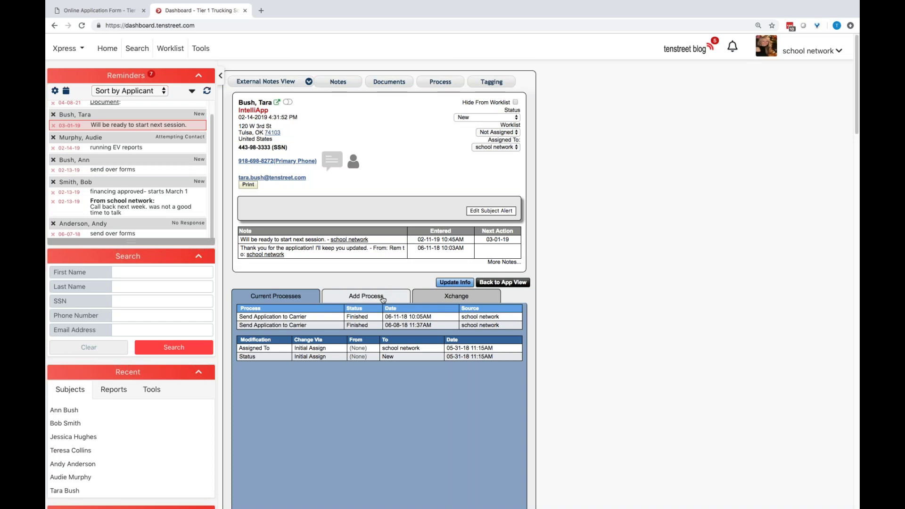
Add a Send Application to Email process, then show the Xchange verification requests
click(383, 300)
click(384, 317)
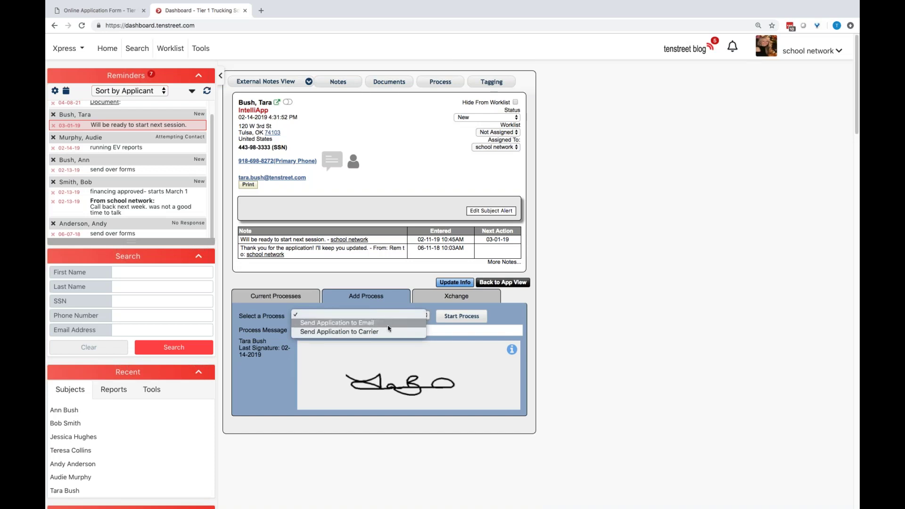
click(388, 325)
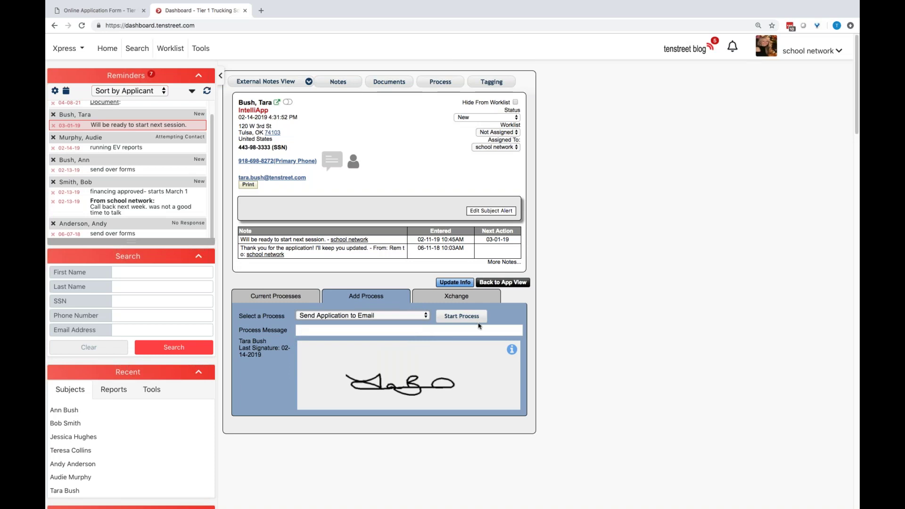
click(462, 300)
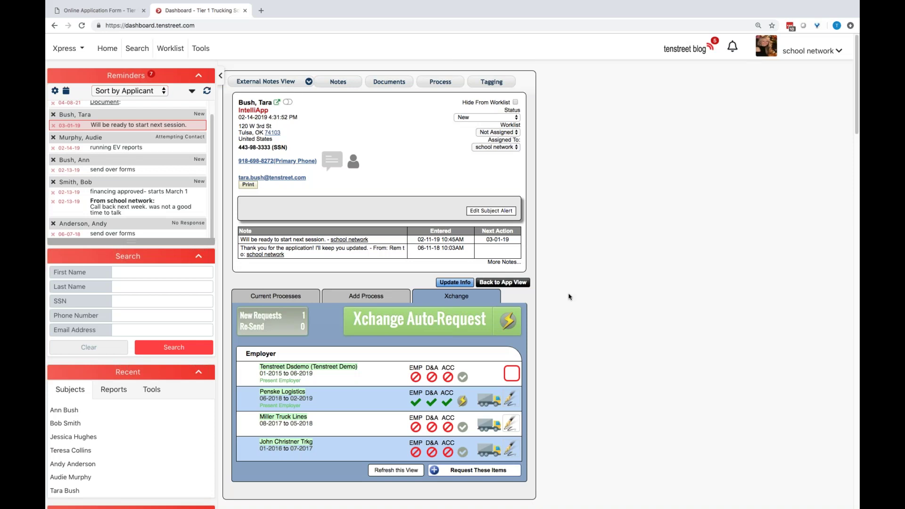
Untick D&A and ACC for Penske Logistics; tick EMP for Miller Truck Lines and John Christner Trkg
click(432, 402)
click(447, 403)
click(415, 427)
click(416, 452)
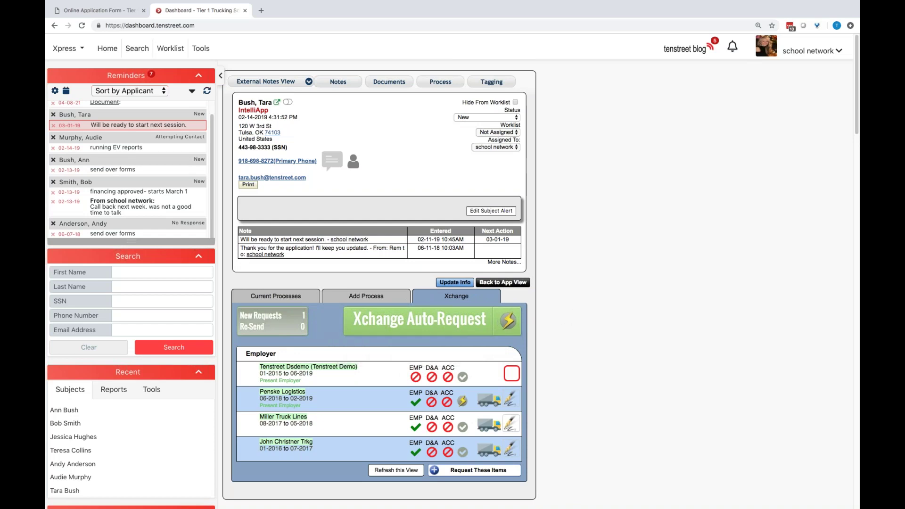
Open and close the Xpress/Xchange area menu without switching, then open the record view options
click(72, 50)
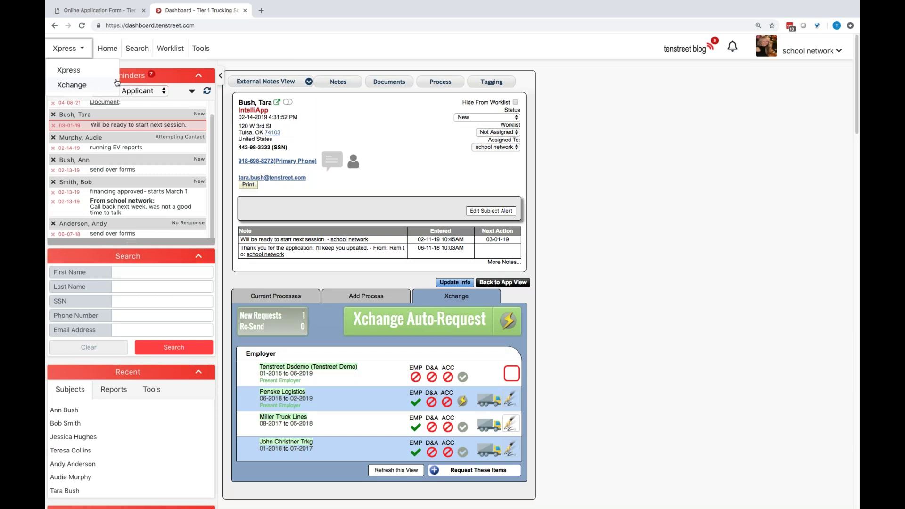
click(259, 68)
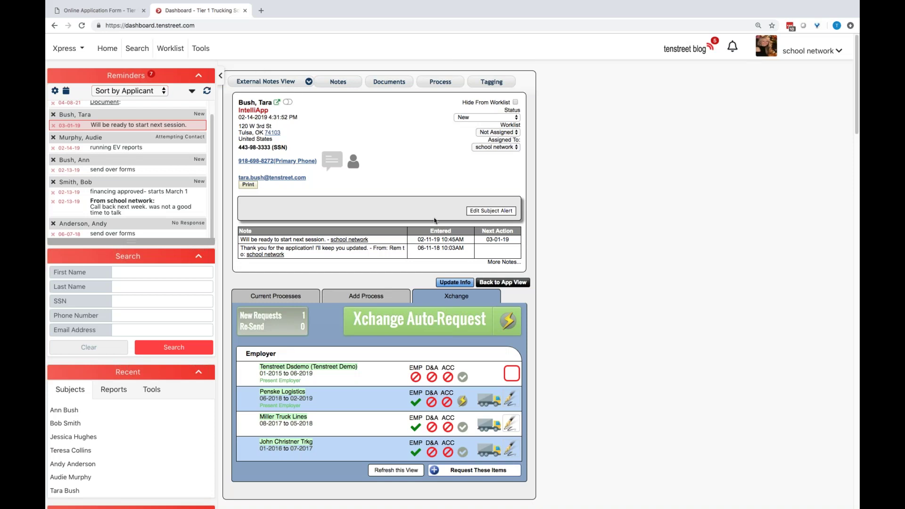
scroll(330, 108, up, 1)
click(309, 83)
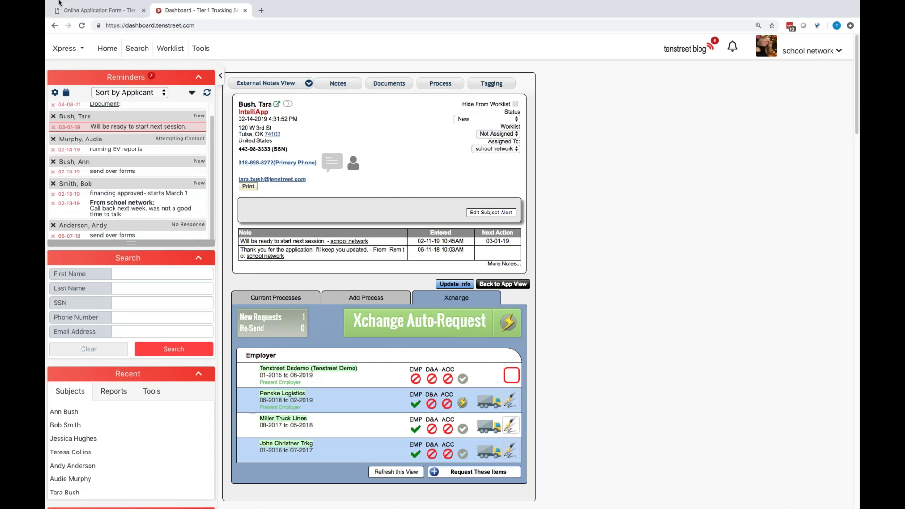
mouse_move(59, 3)
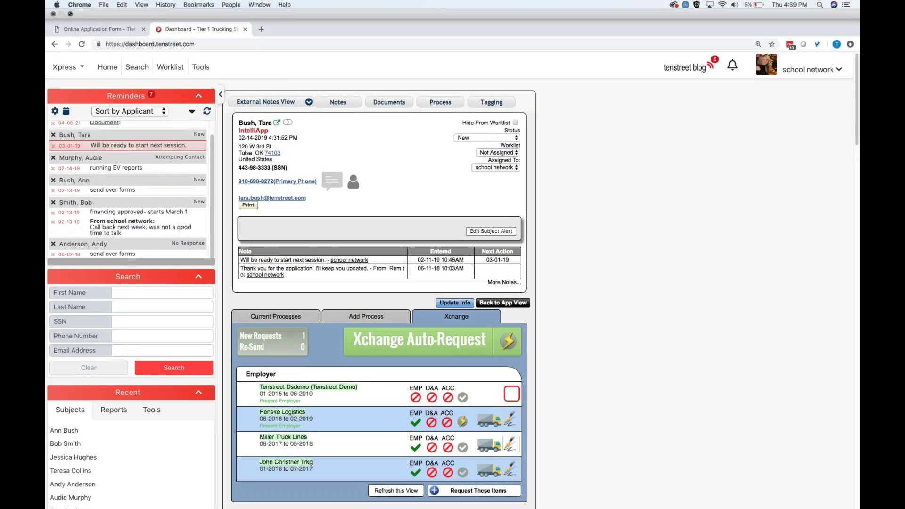
Exit Chrome full-screen mode with Ctrl+Cmd+F
key(ctrl+super+f)
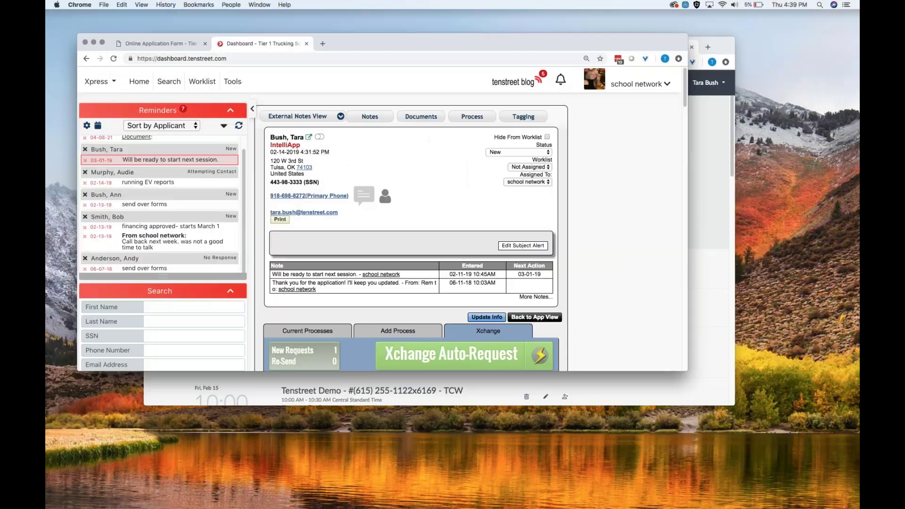